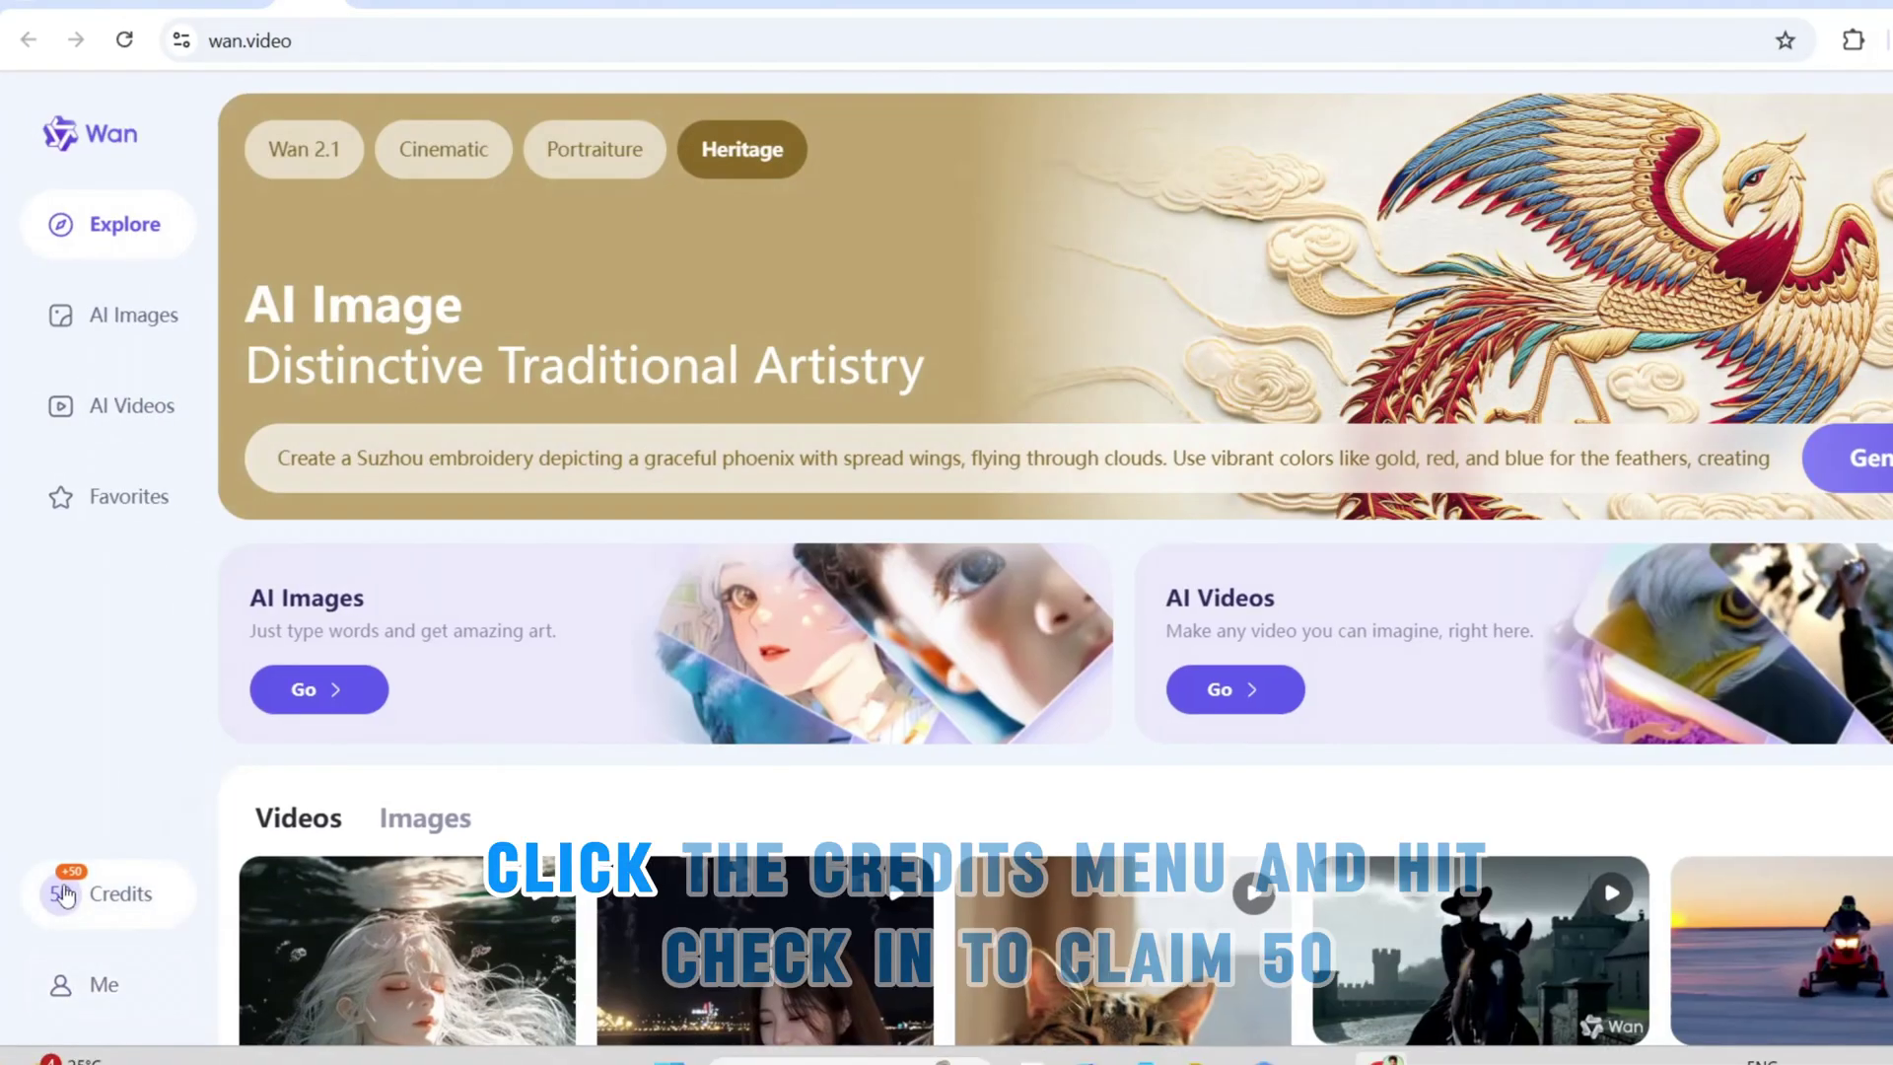
# - Claim today's check-in credits from the Credit Balance popup, raising the balance from 50 to 100
pyautogui.click(65, 893)
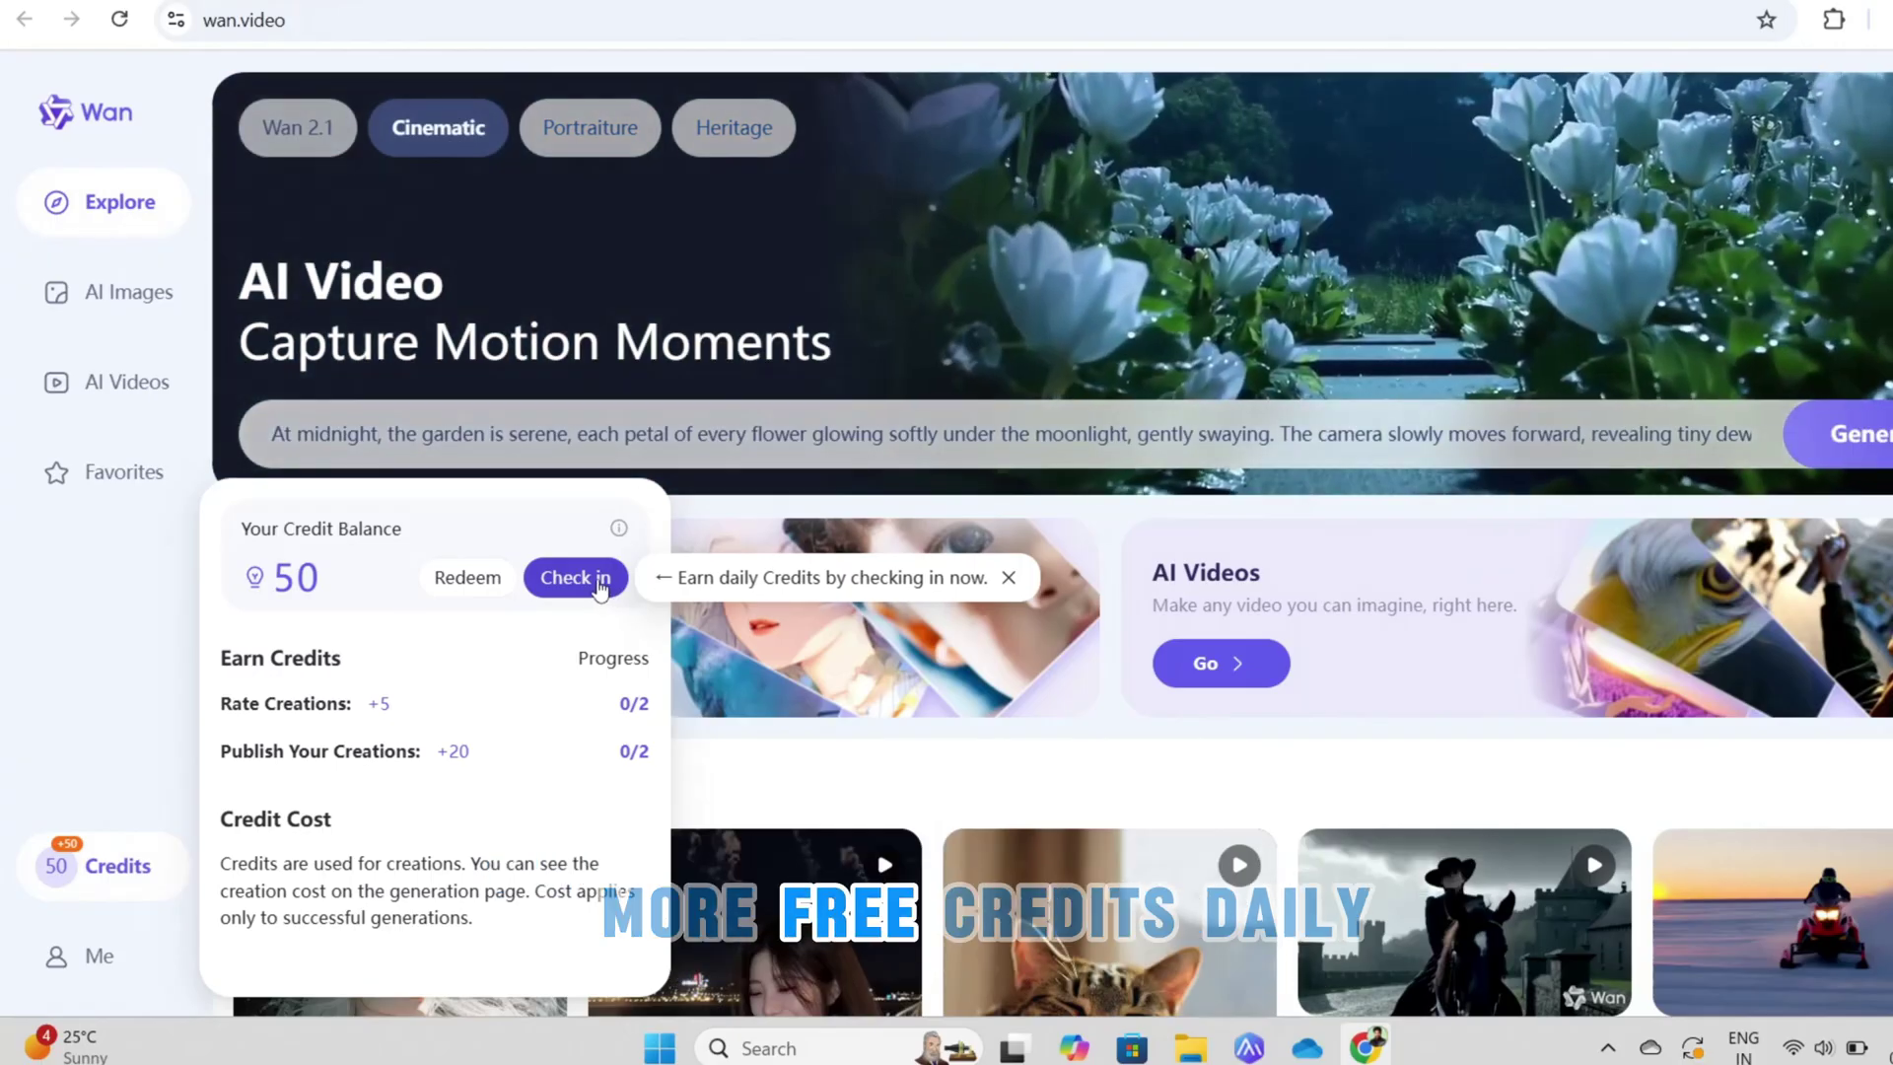
pyautogui.click(584, 603)
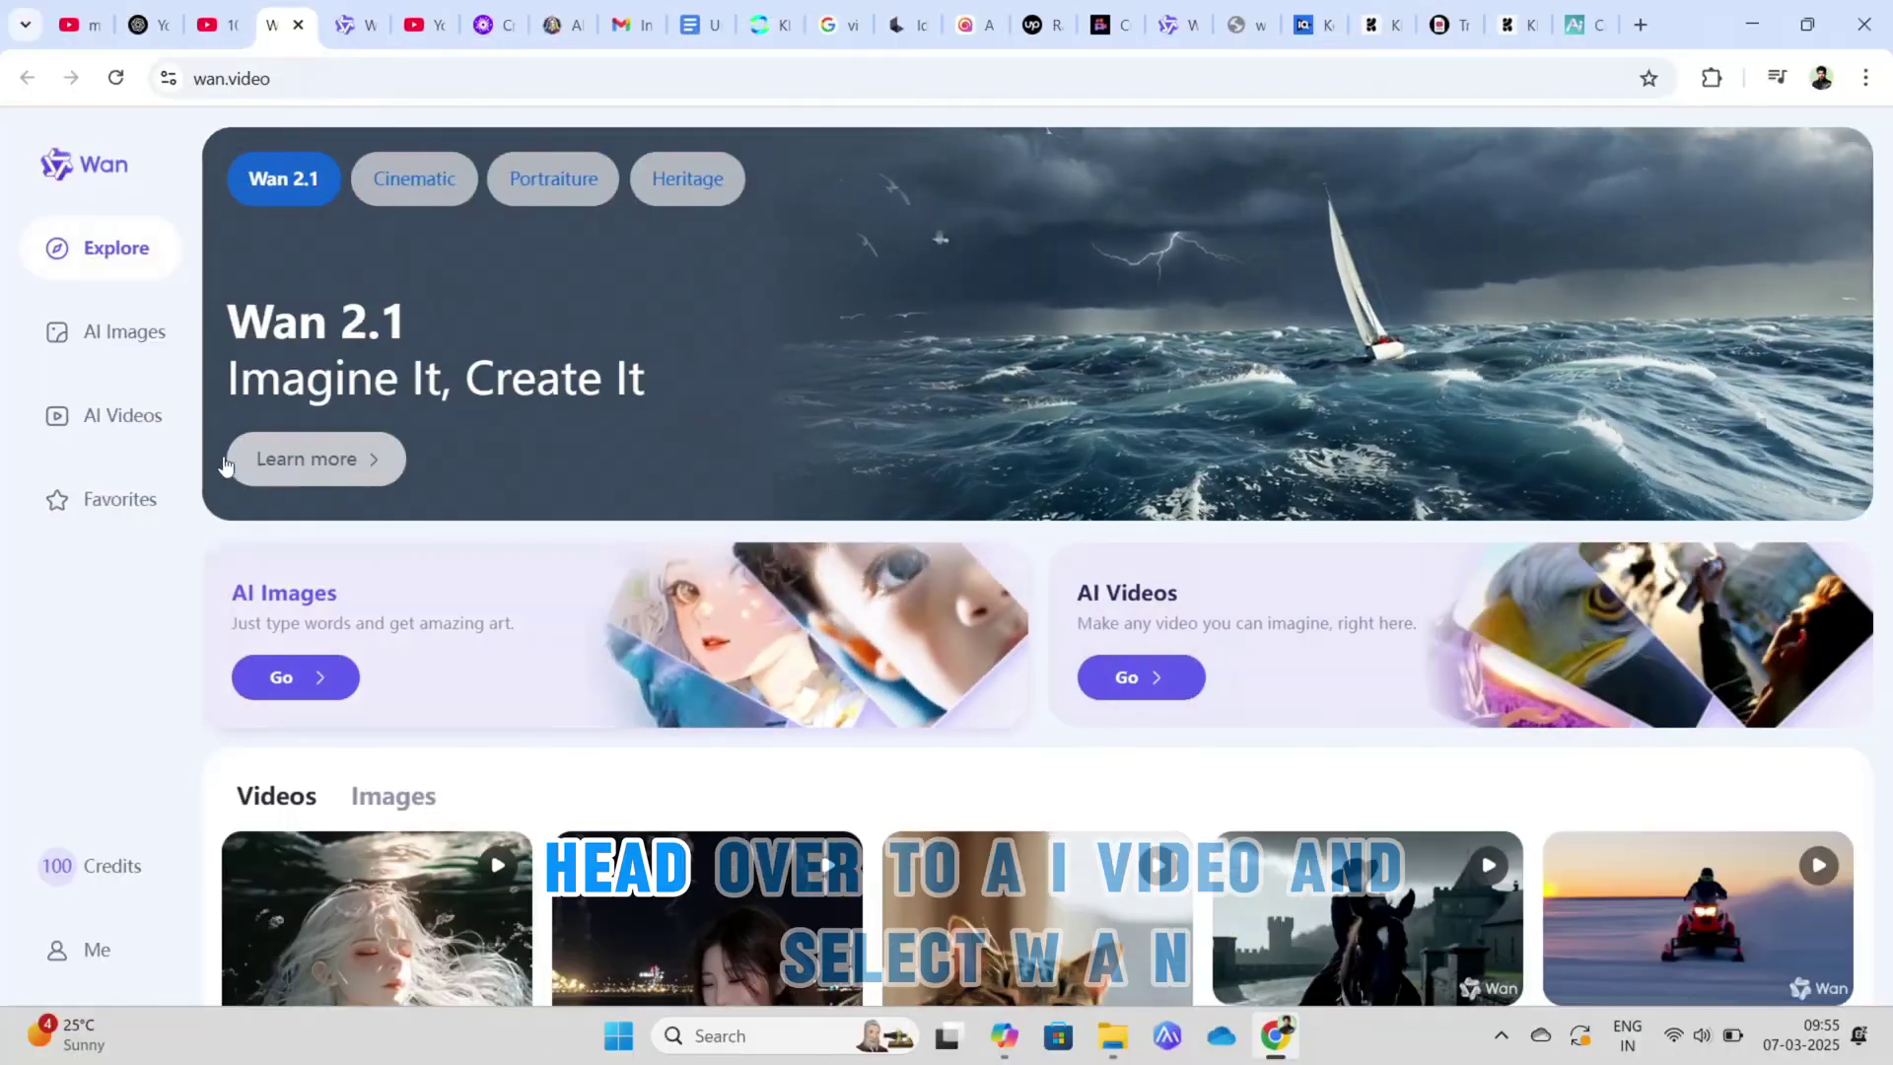
# - Open the AI Videos Text2Video creation page from the sidebar
pyautogui.click(139, 411)
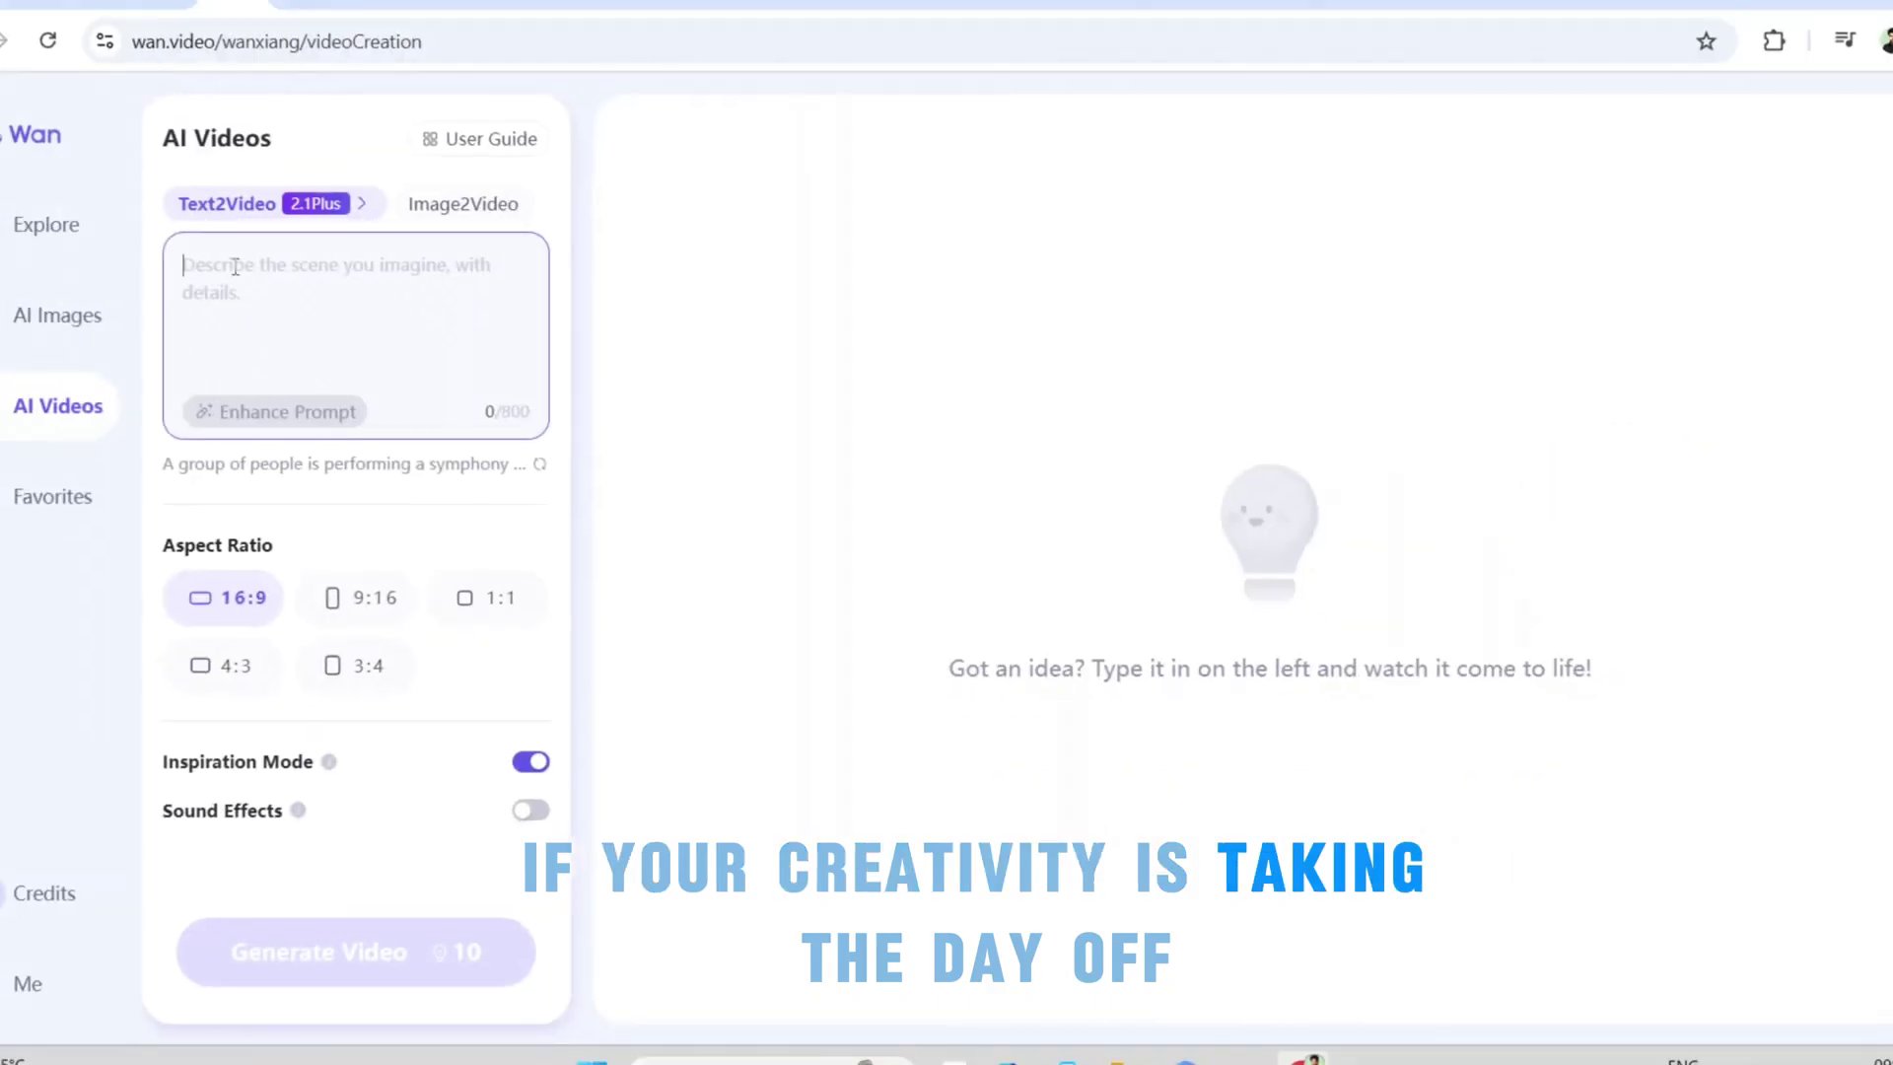
# - Paste the cat-and-eagle prompt, choose 9:16, turn Inspiration Mode off and sound effects on, and generate
pyautogui.hotkey('ctrl', 'v')
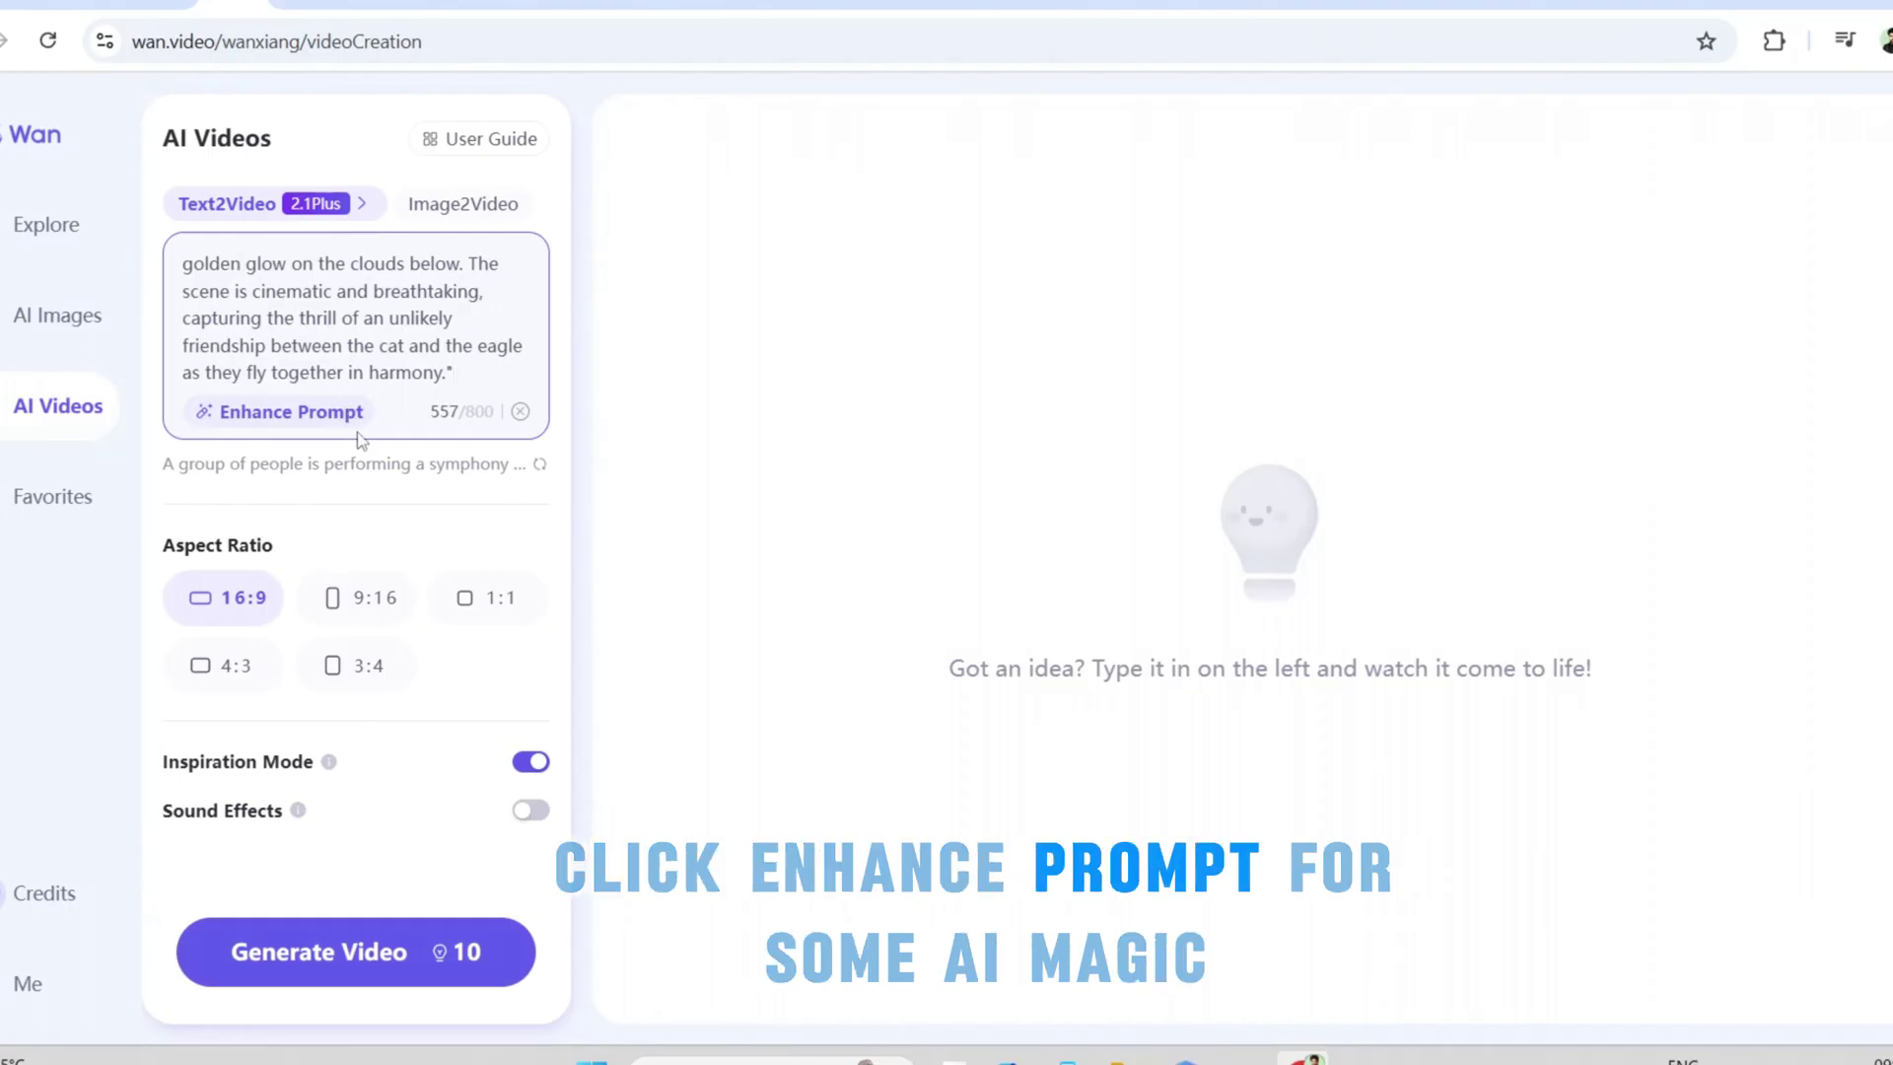
pyautogui.scroll(-1, 357, 464)
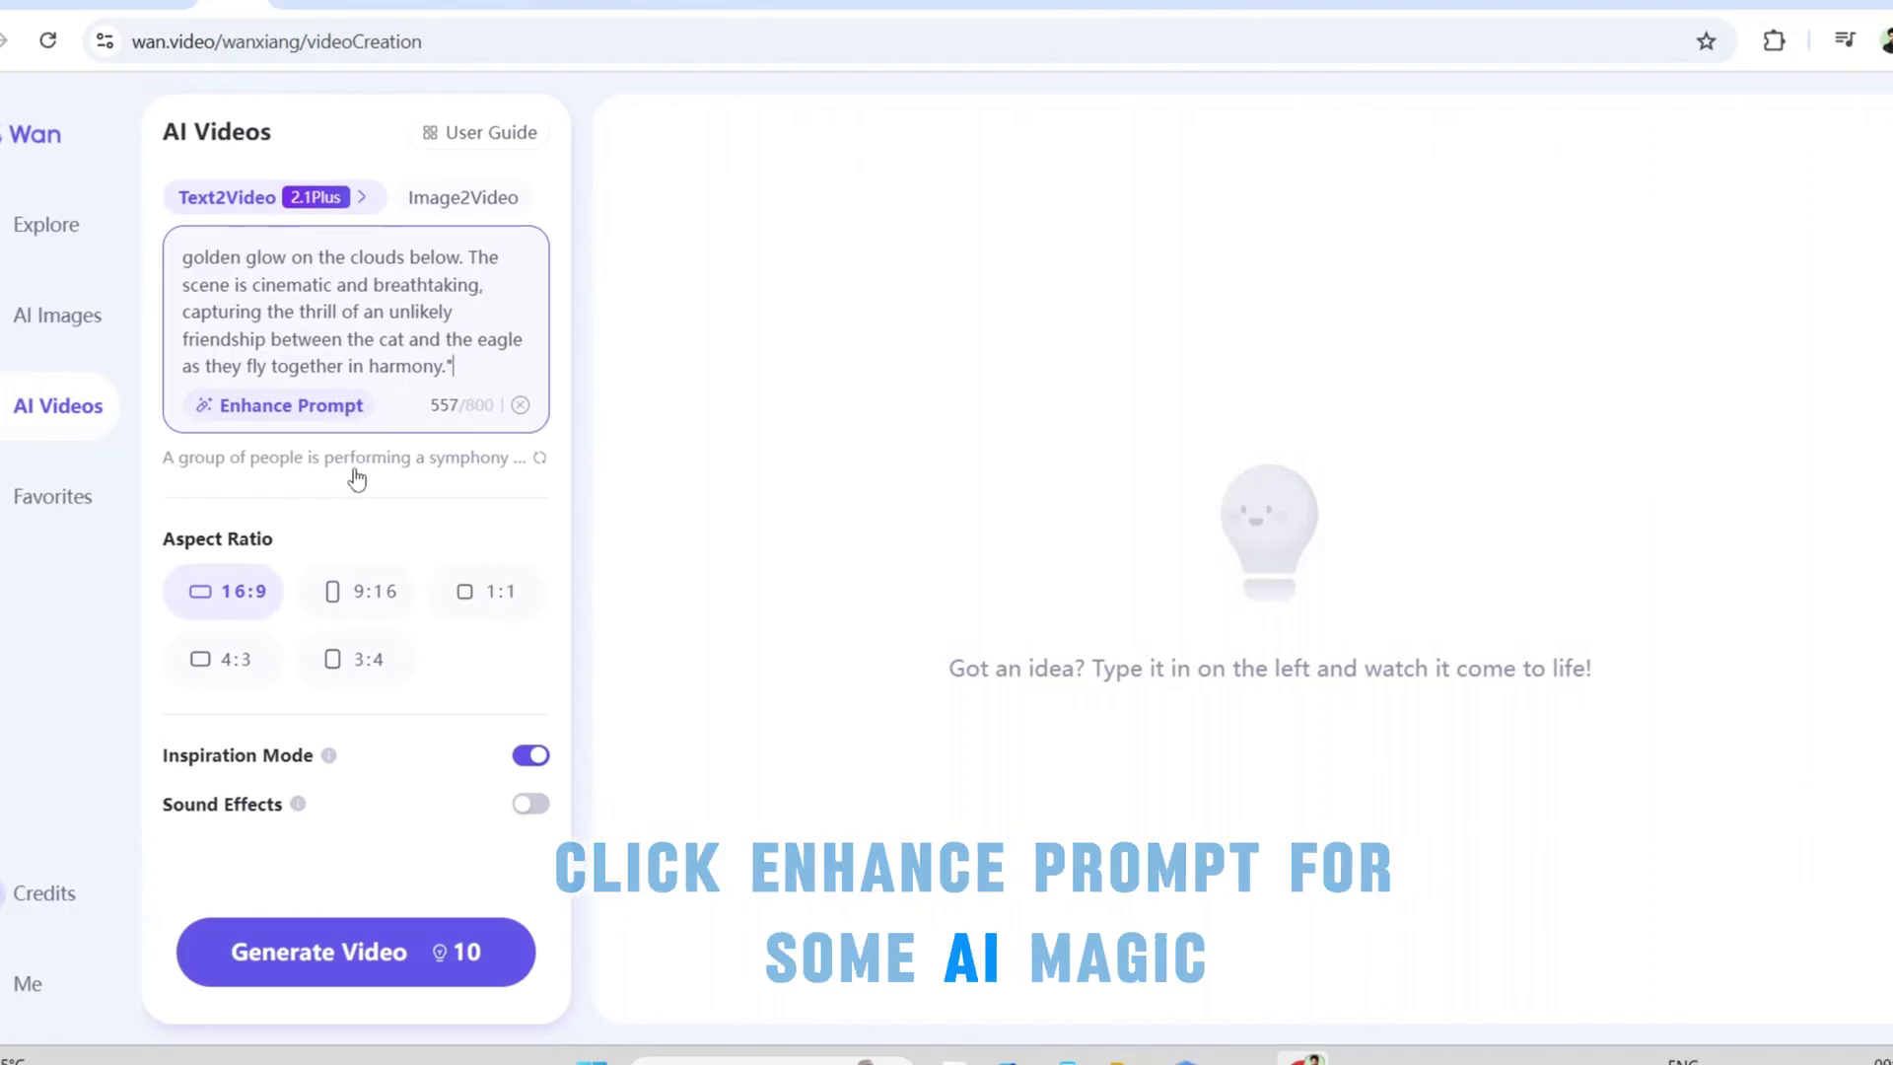
pyautogui.click(331, 603)
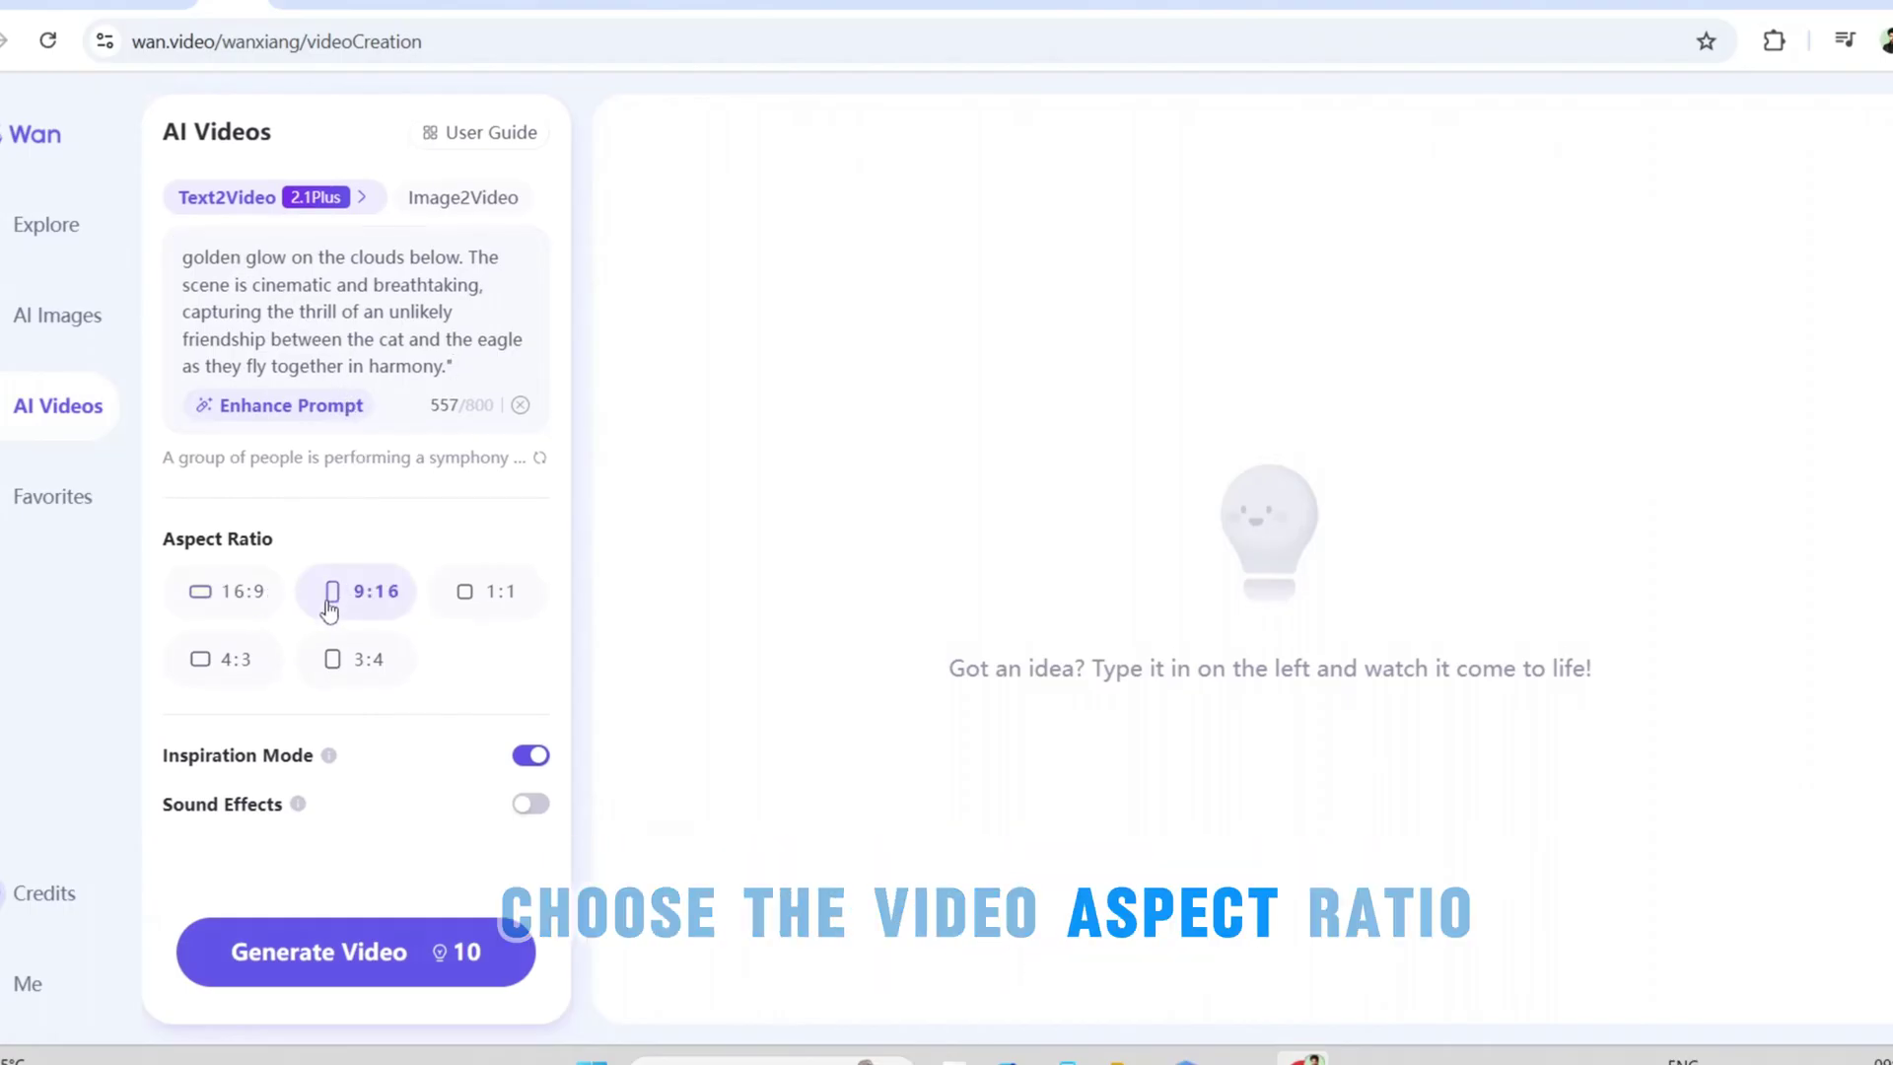
pyautogui.click(530, 757)
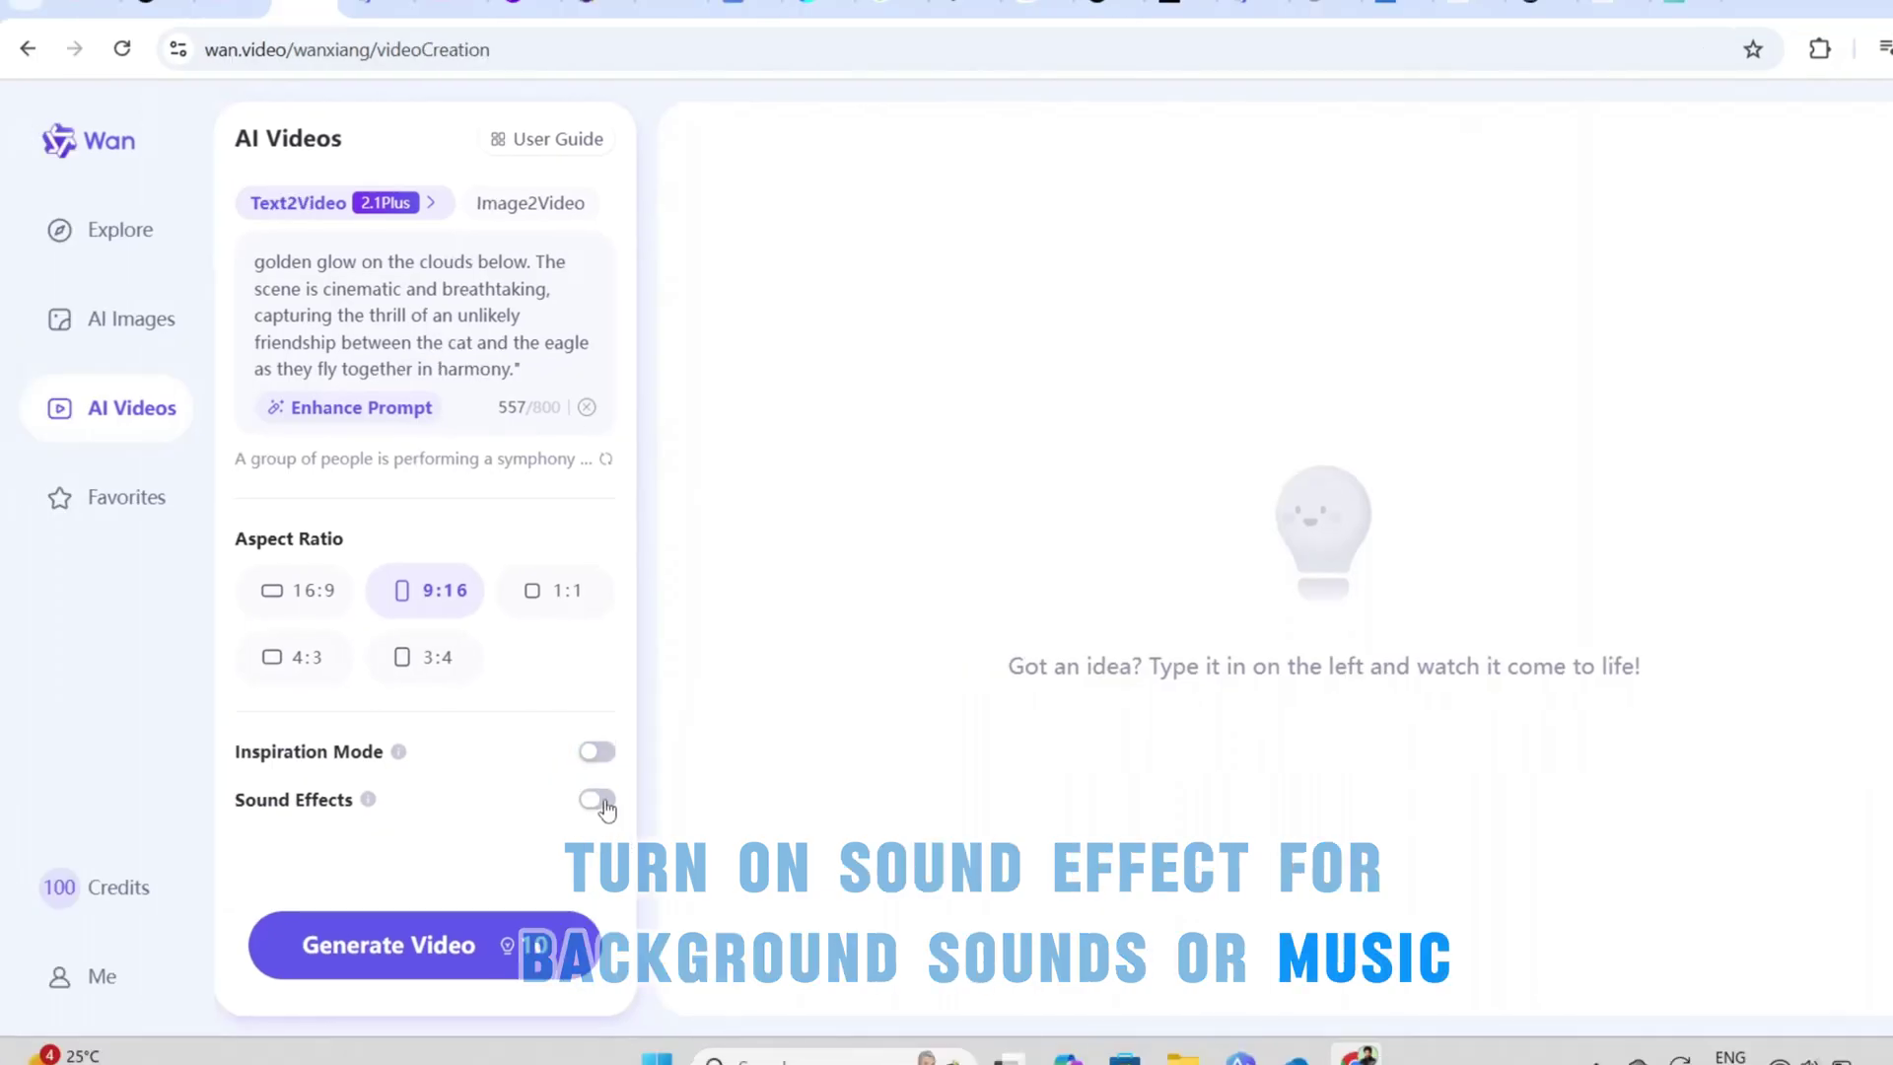
pyautogui.click(599, 801)
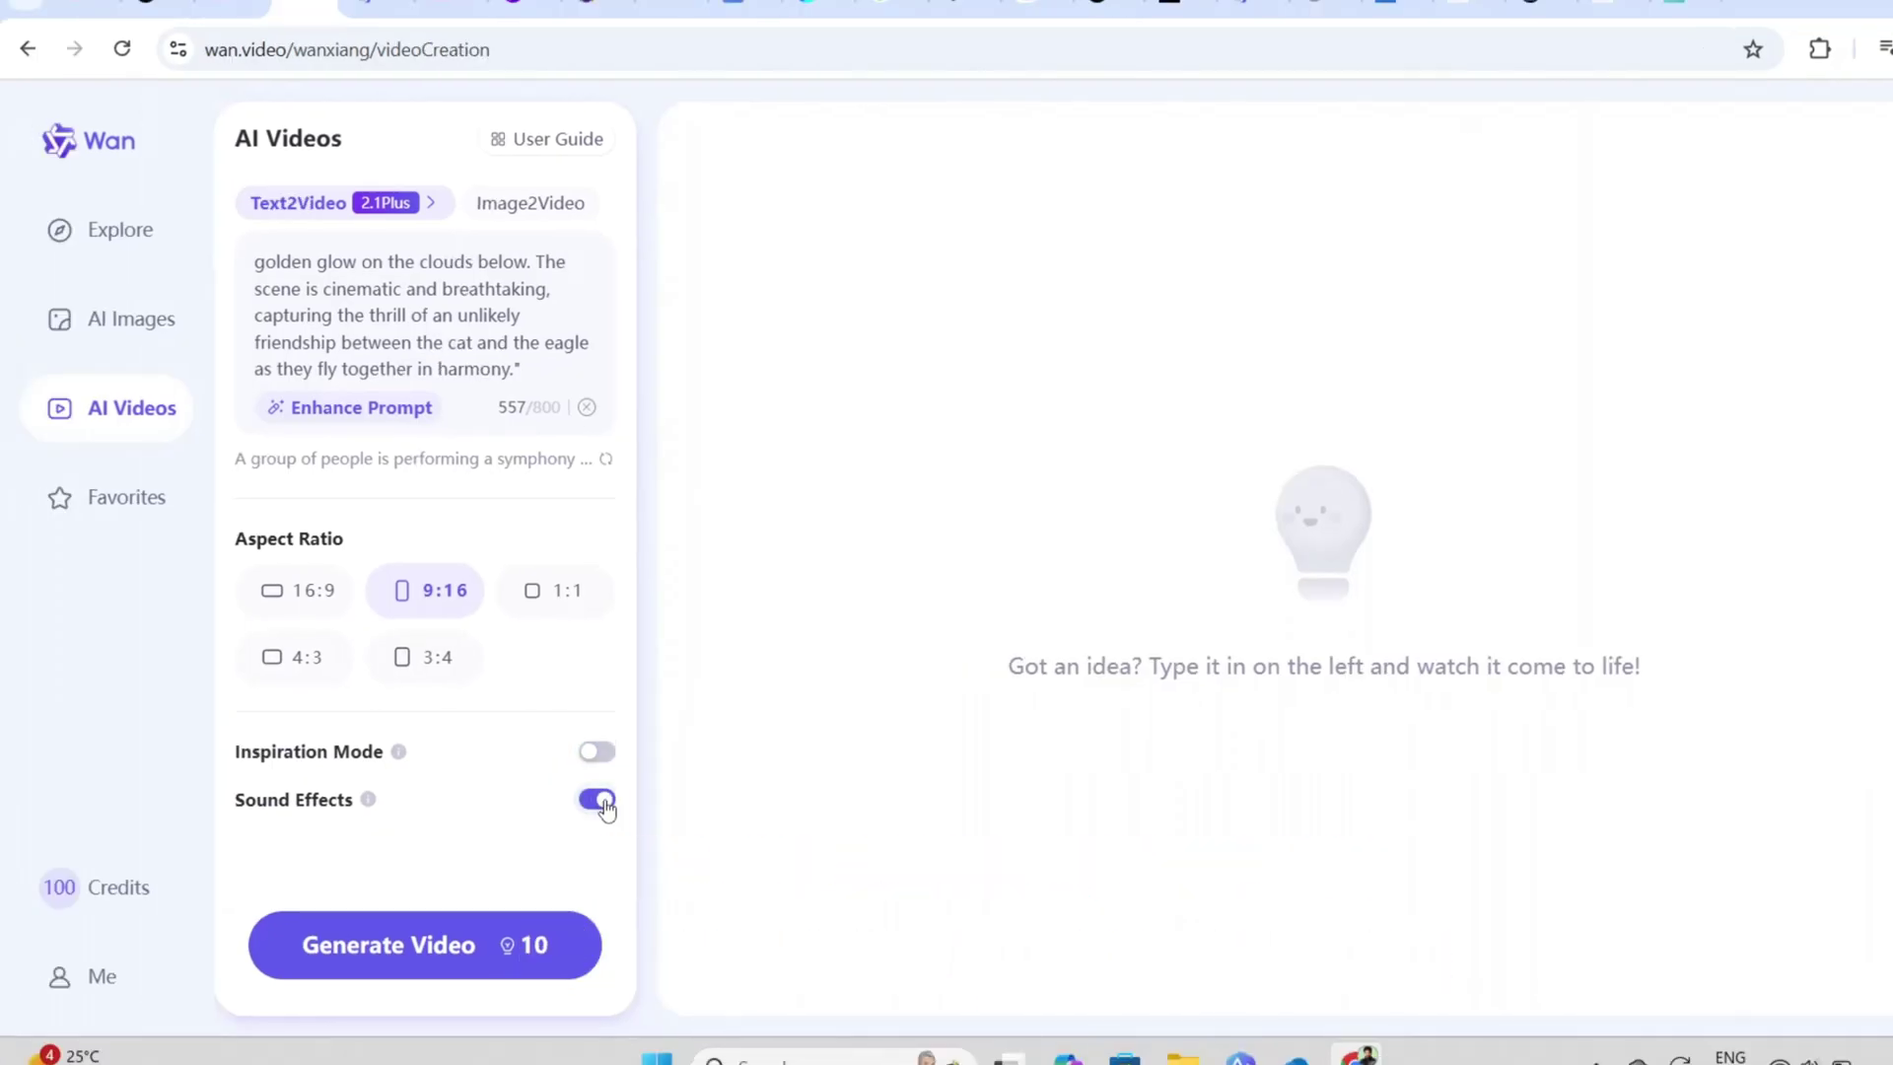
pyautogui.click(478, 947)
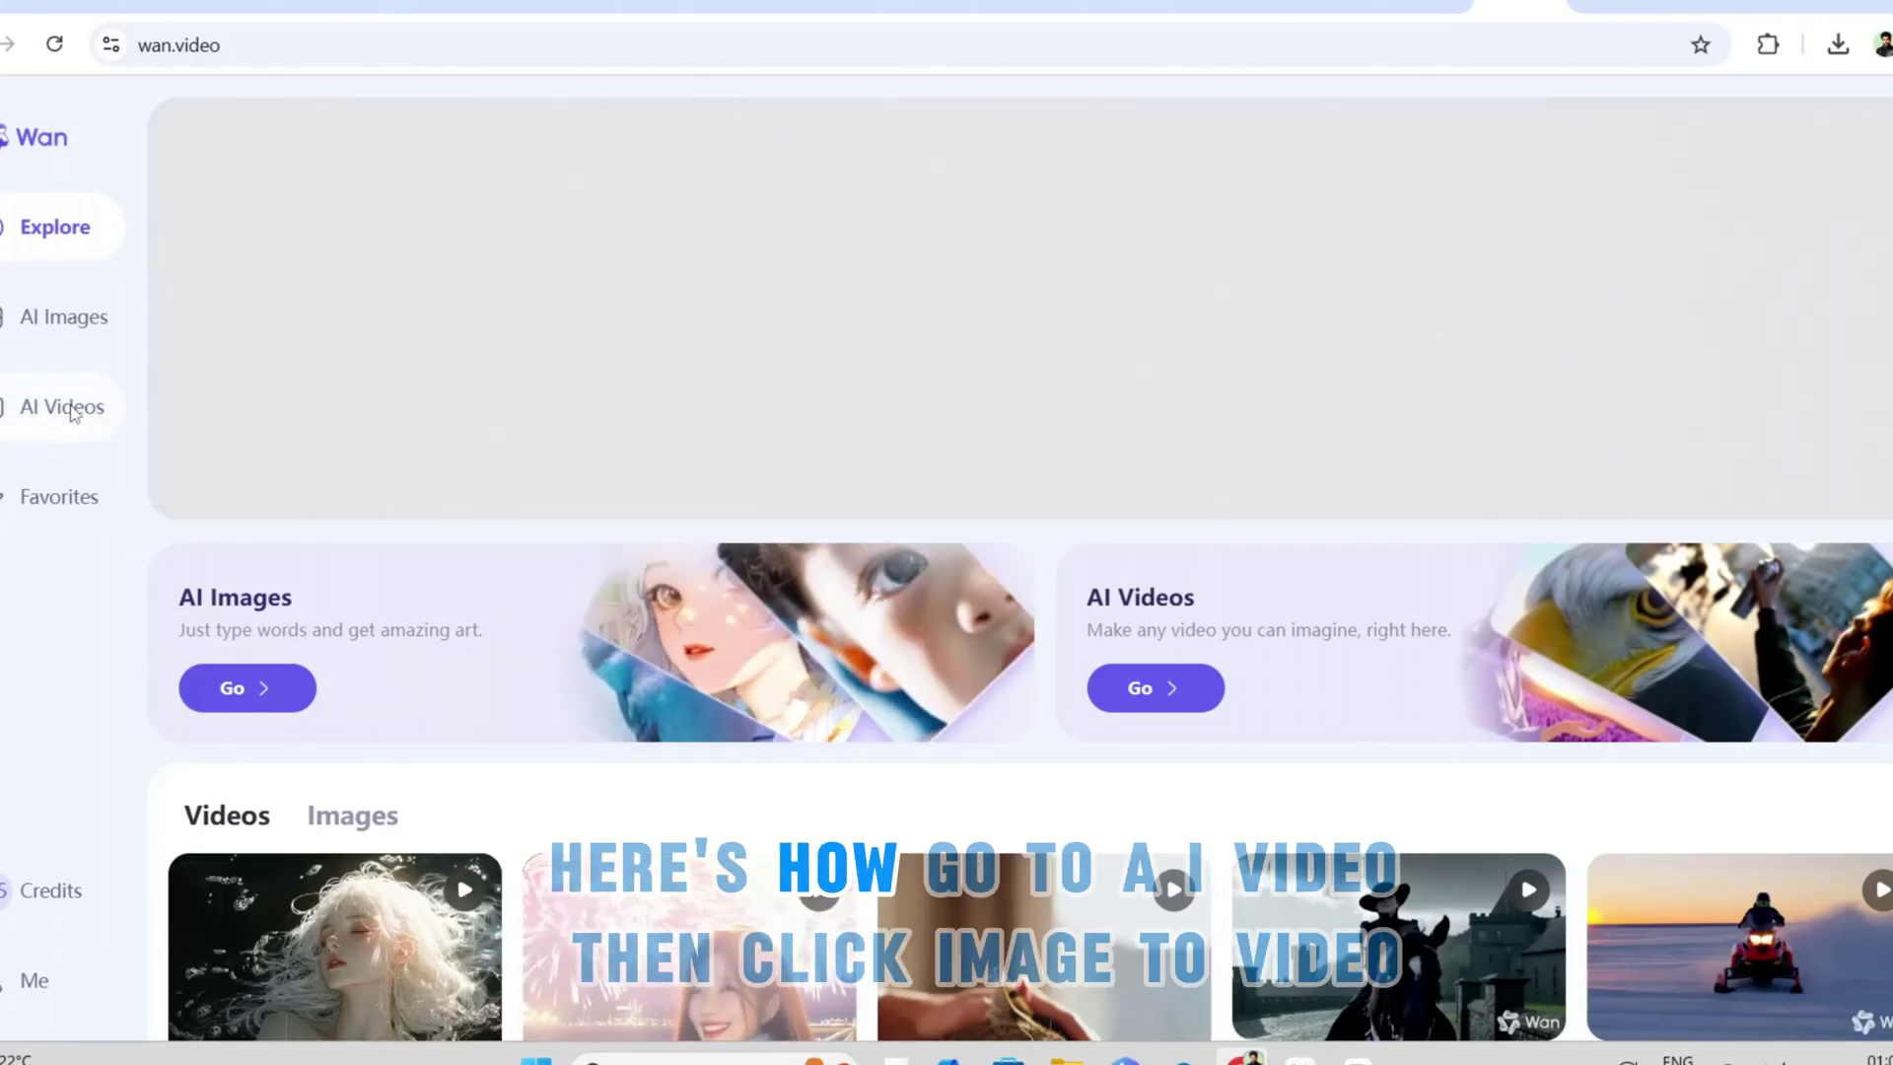
# - Switch AI Videos to Image2Video and upload the eagle image as the reference
pyautogui.click(71, 408)
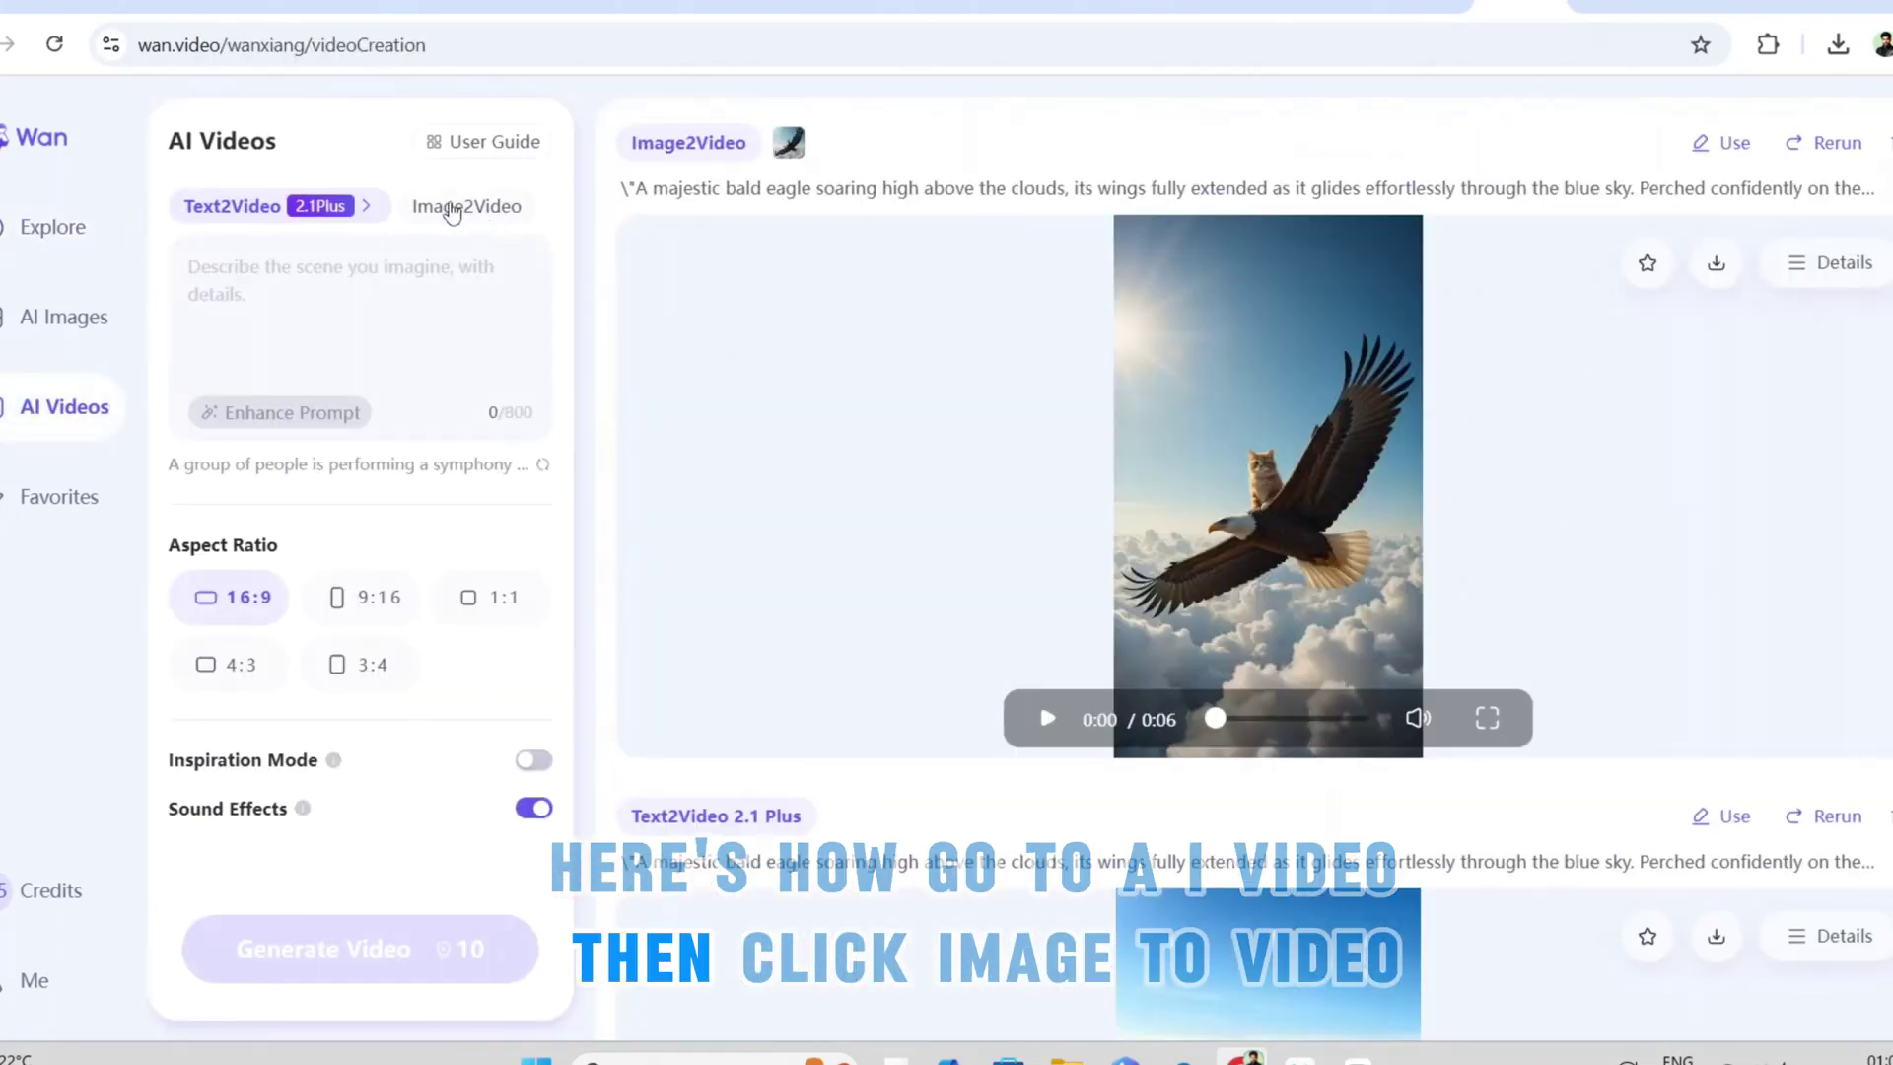
pyautogui.click(452, 211)
pyautogui.click(360, 457)
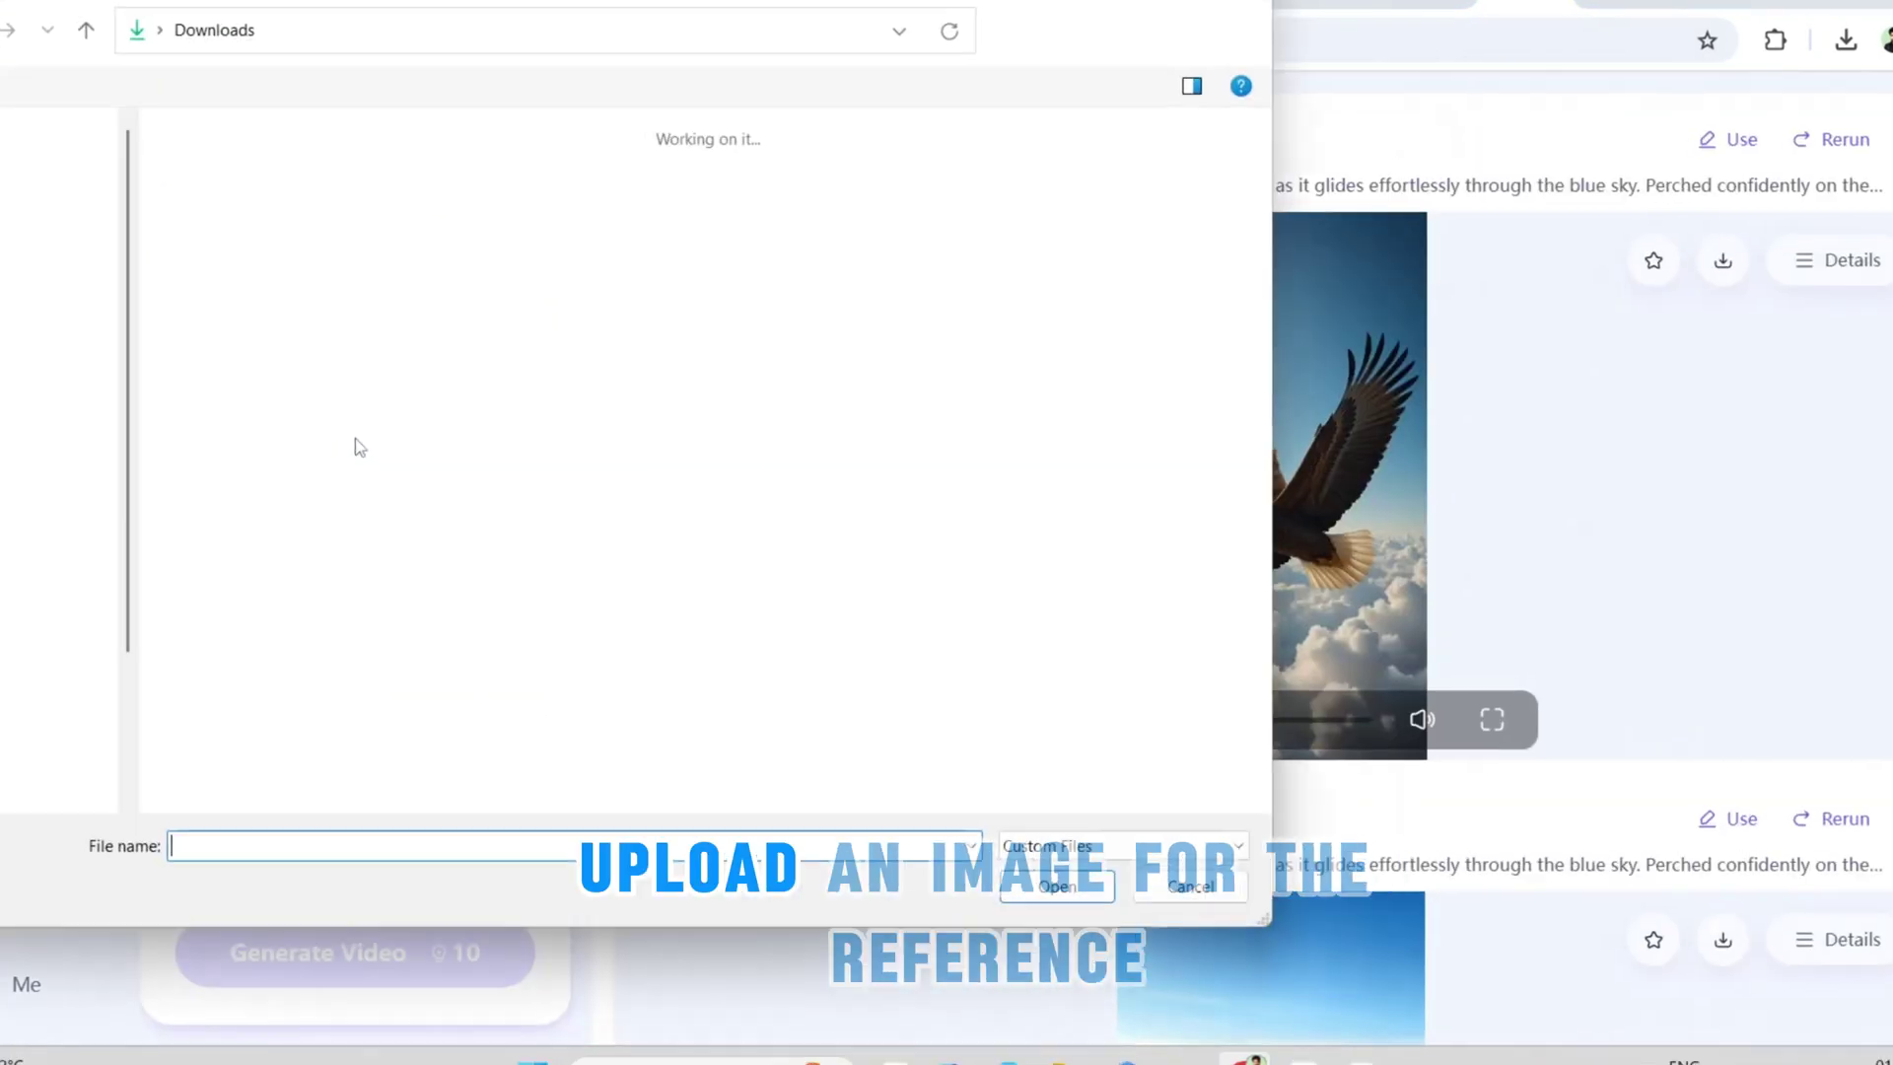
pyautogui.scroll(3, 552, 394)
pyautogui.doubleClick(562, 394)
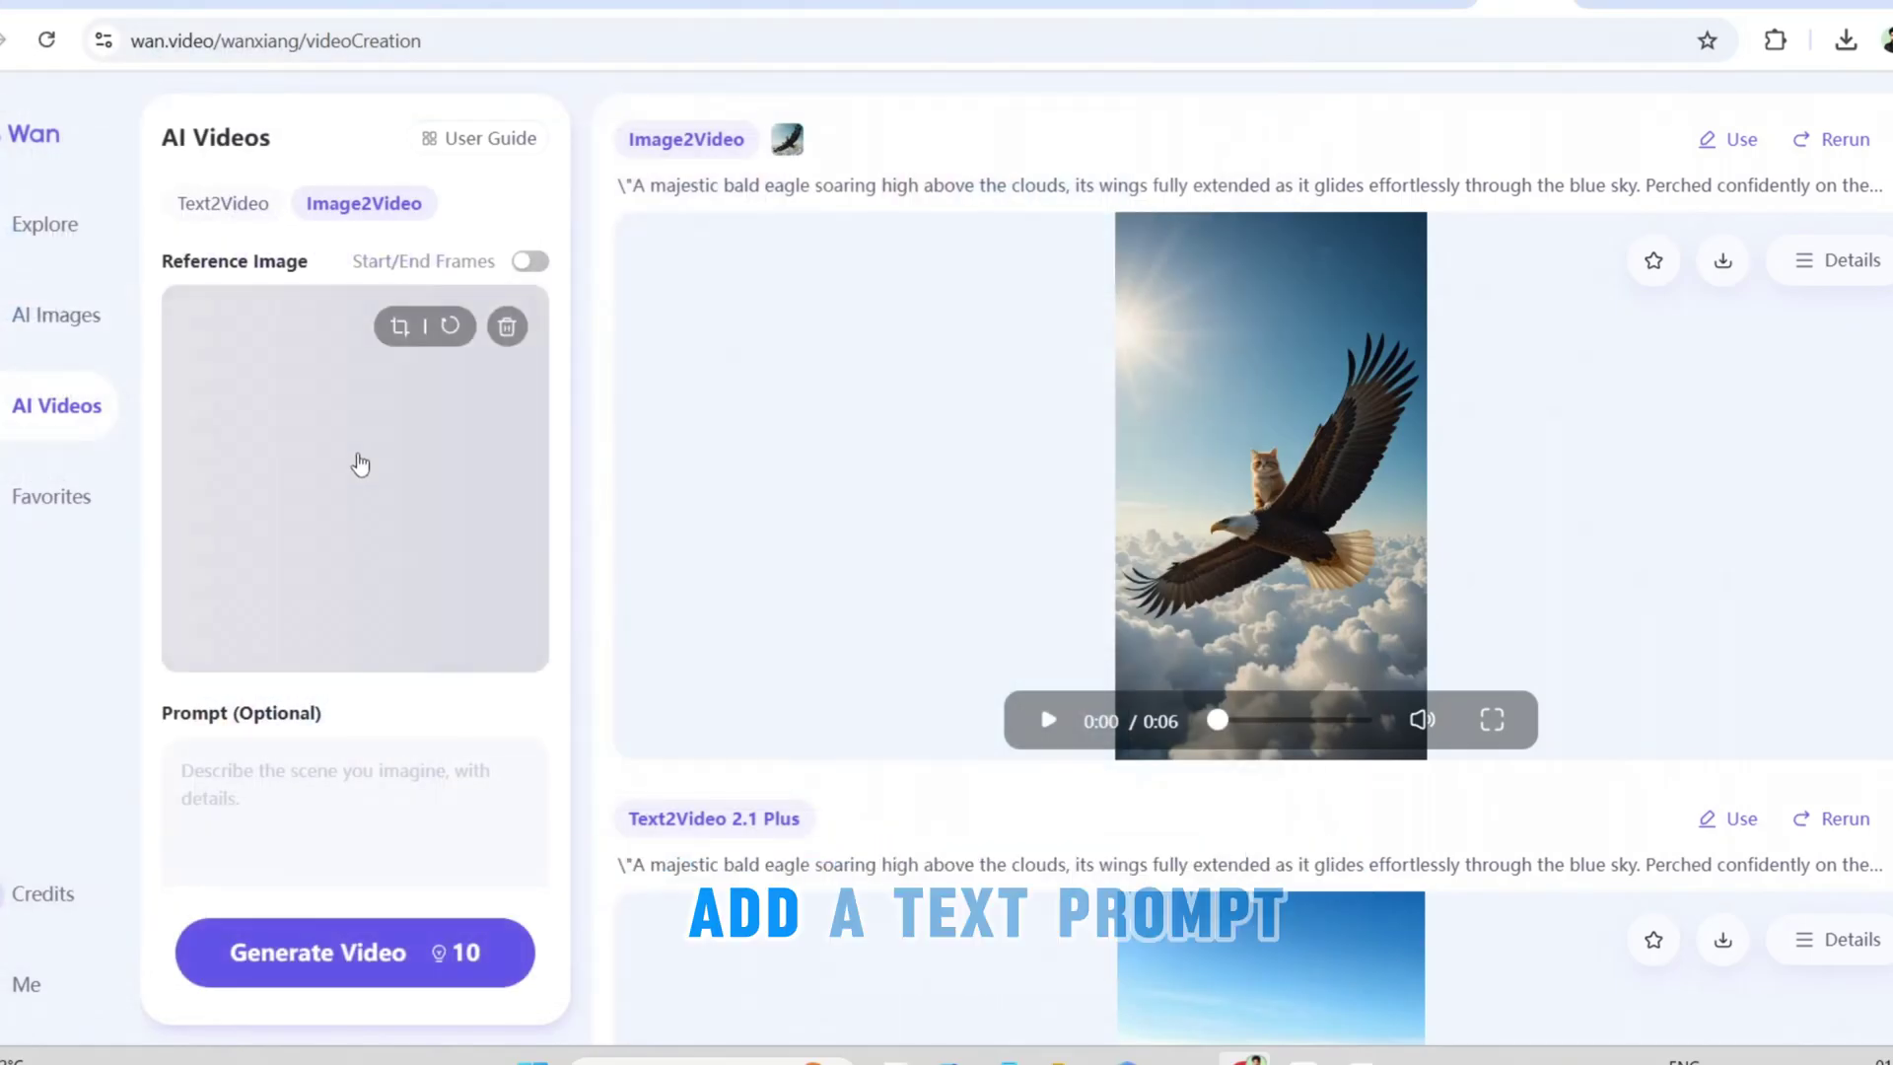
# - Paste the cat-and-eagle prompt and generate the image-to-video clip
pyautogui.scroll(-1, 296, 591)
pyautogui.click(286, 656)
pyautogui.hotkey('ctrl', 'v')
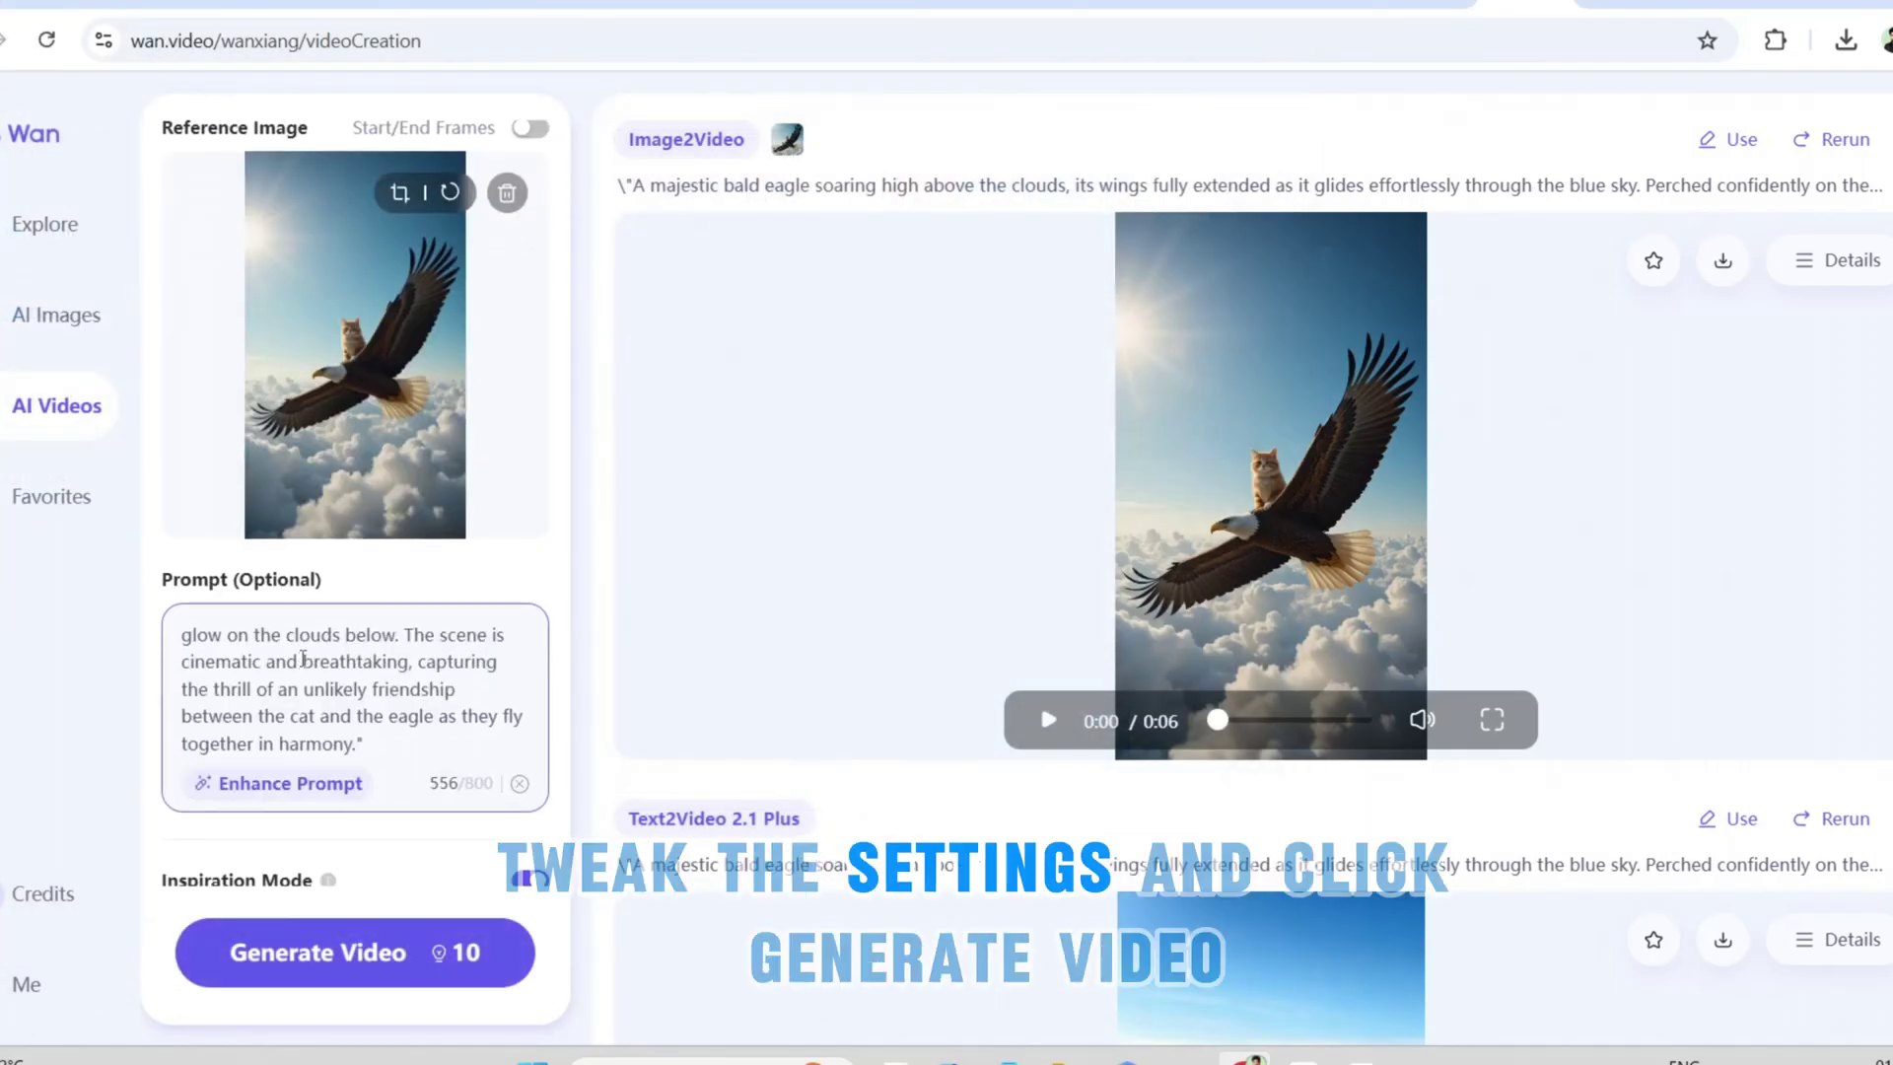
pyautogui.scroll(-1, 402, 721)
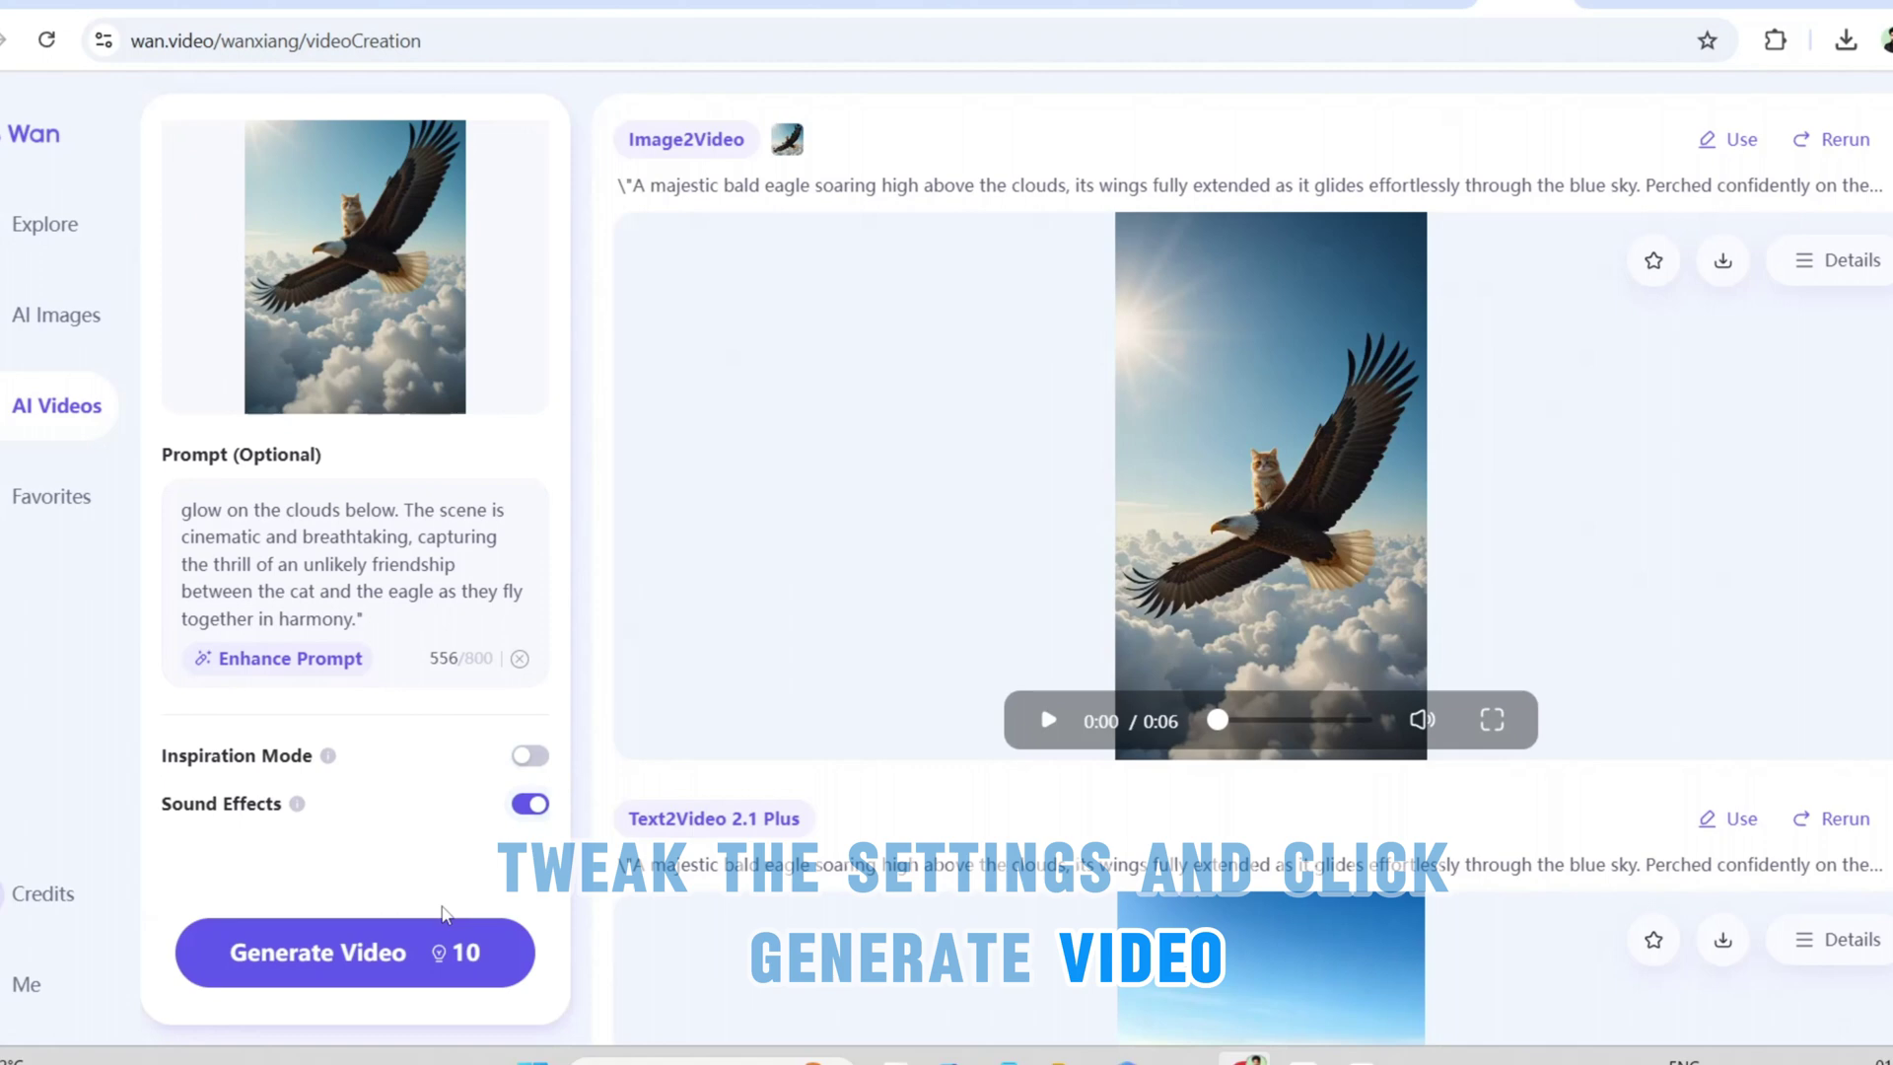
pyautogui.click(358, 967)
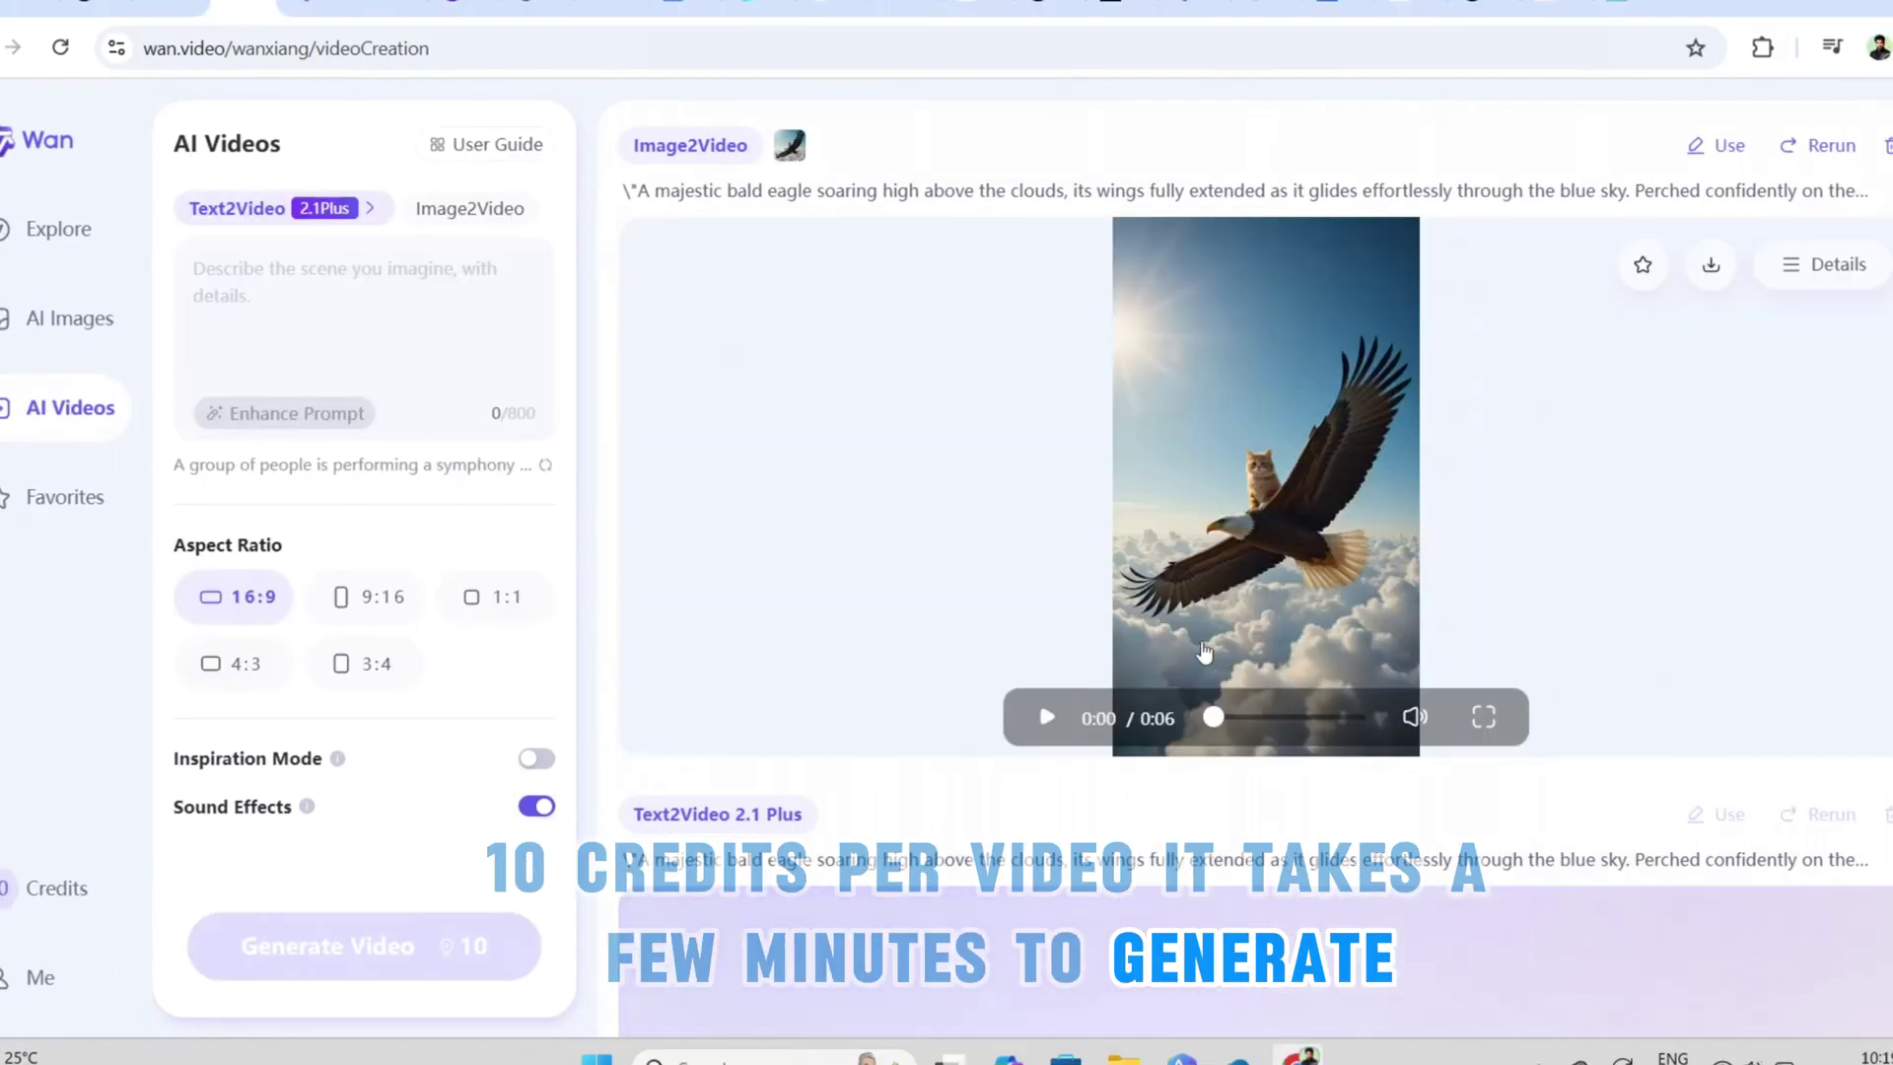
# - View the finished 6-second eagle clip full screen
pyautogui.scroll(-4, 1183, 593)
pyautogui.scroll(4, 1181, 589)
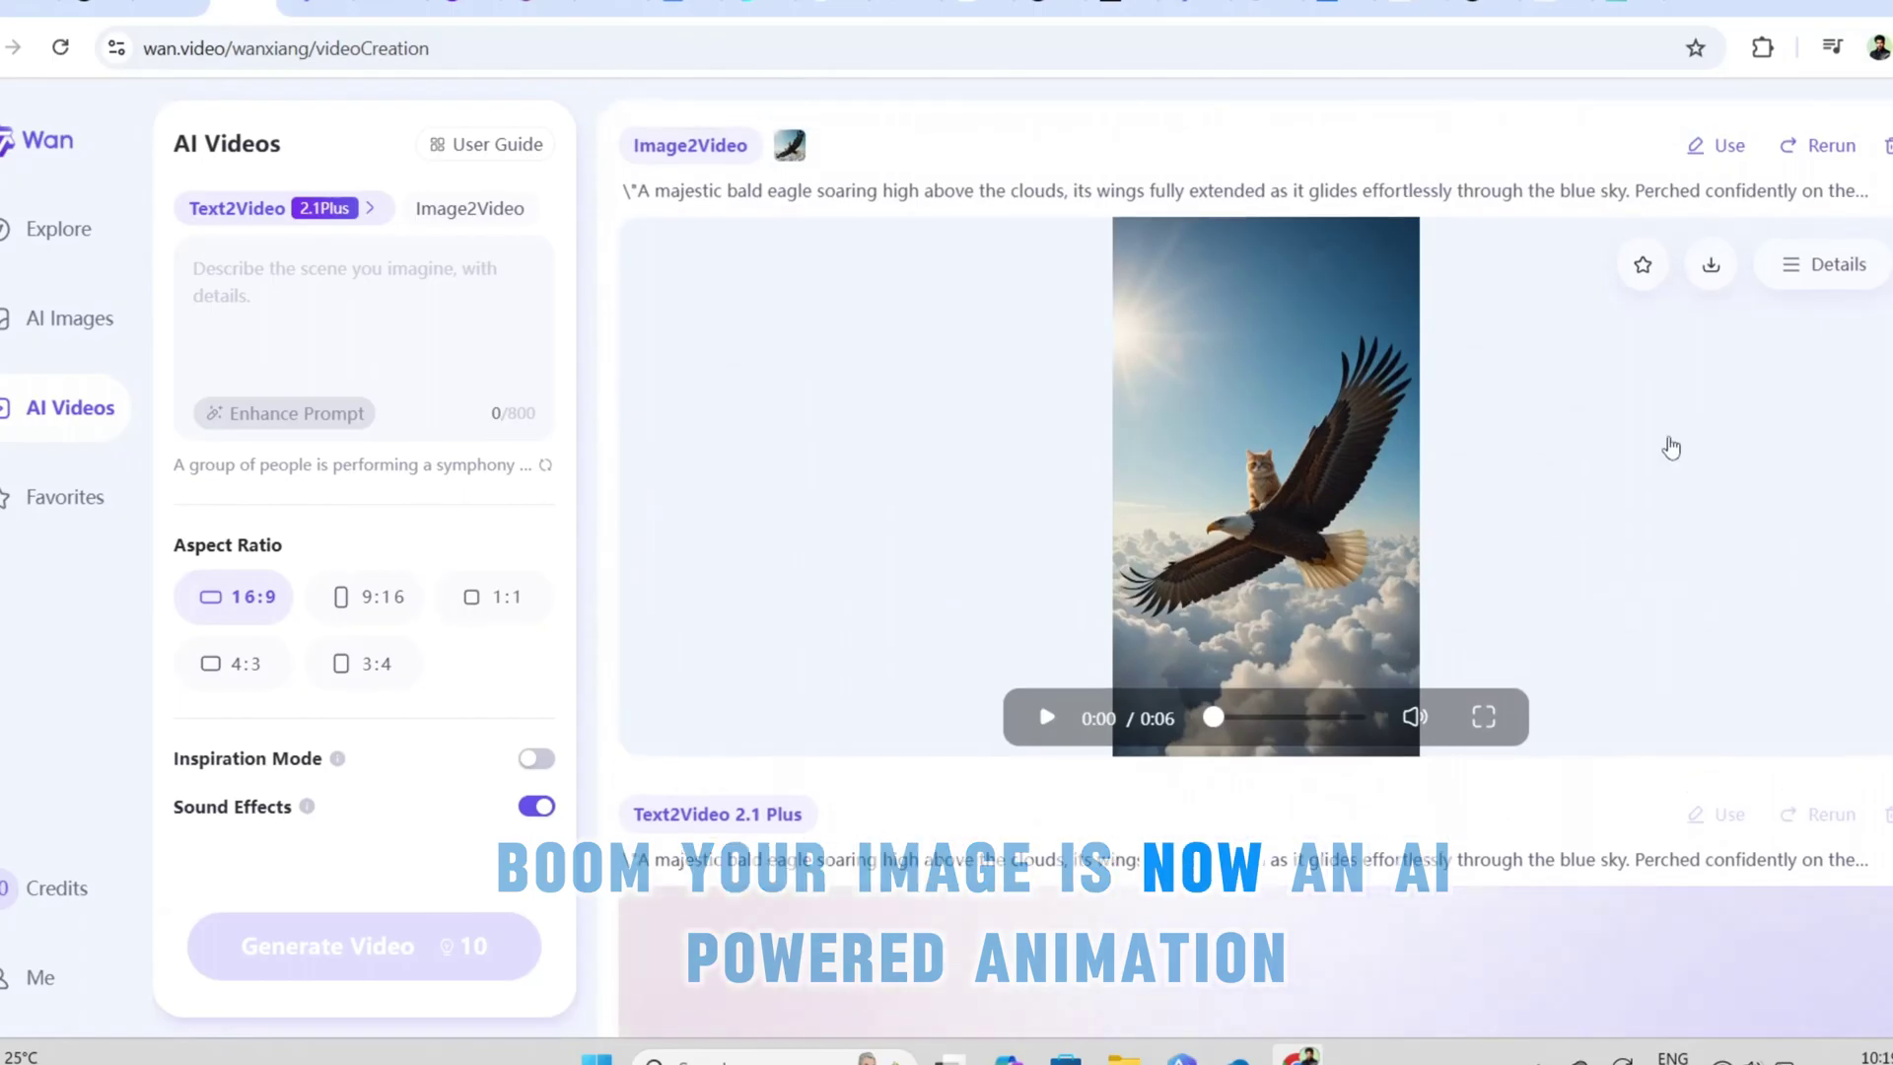
pyautogui.click(1484, 719)
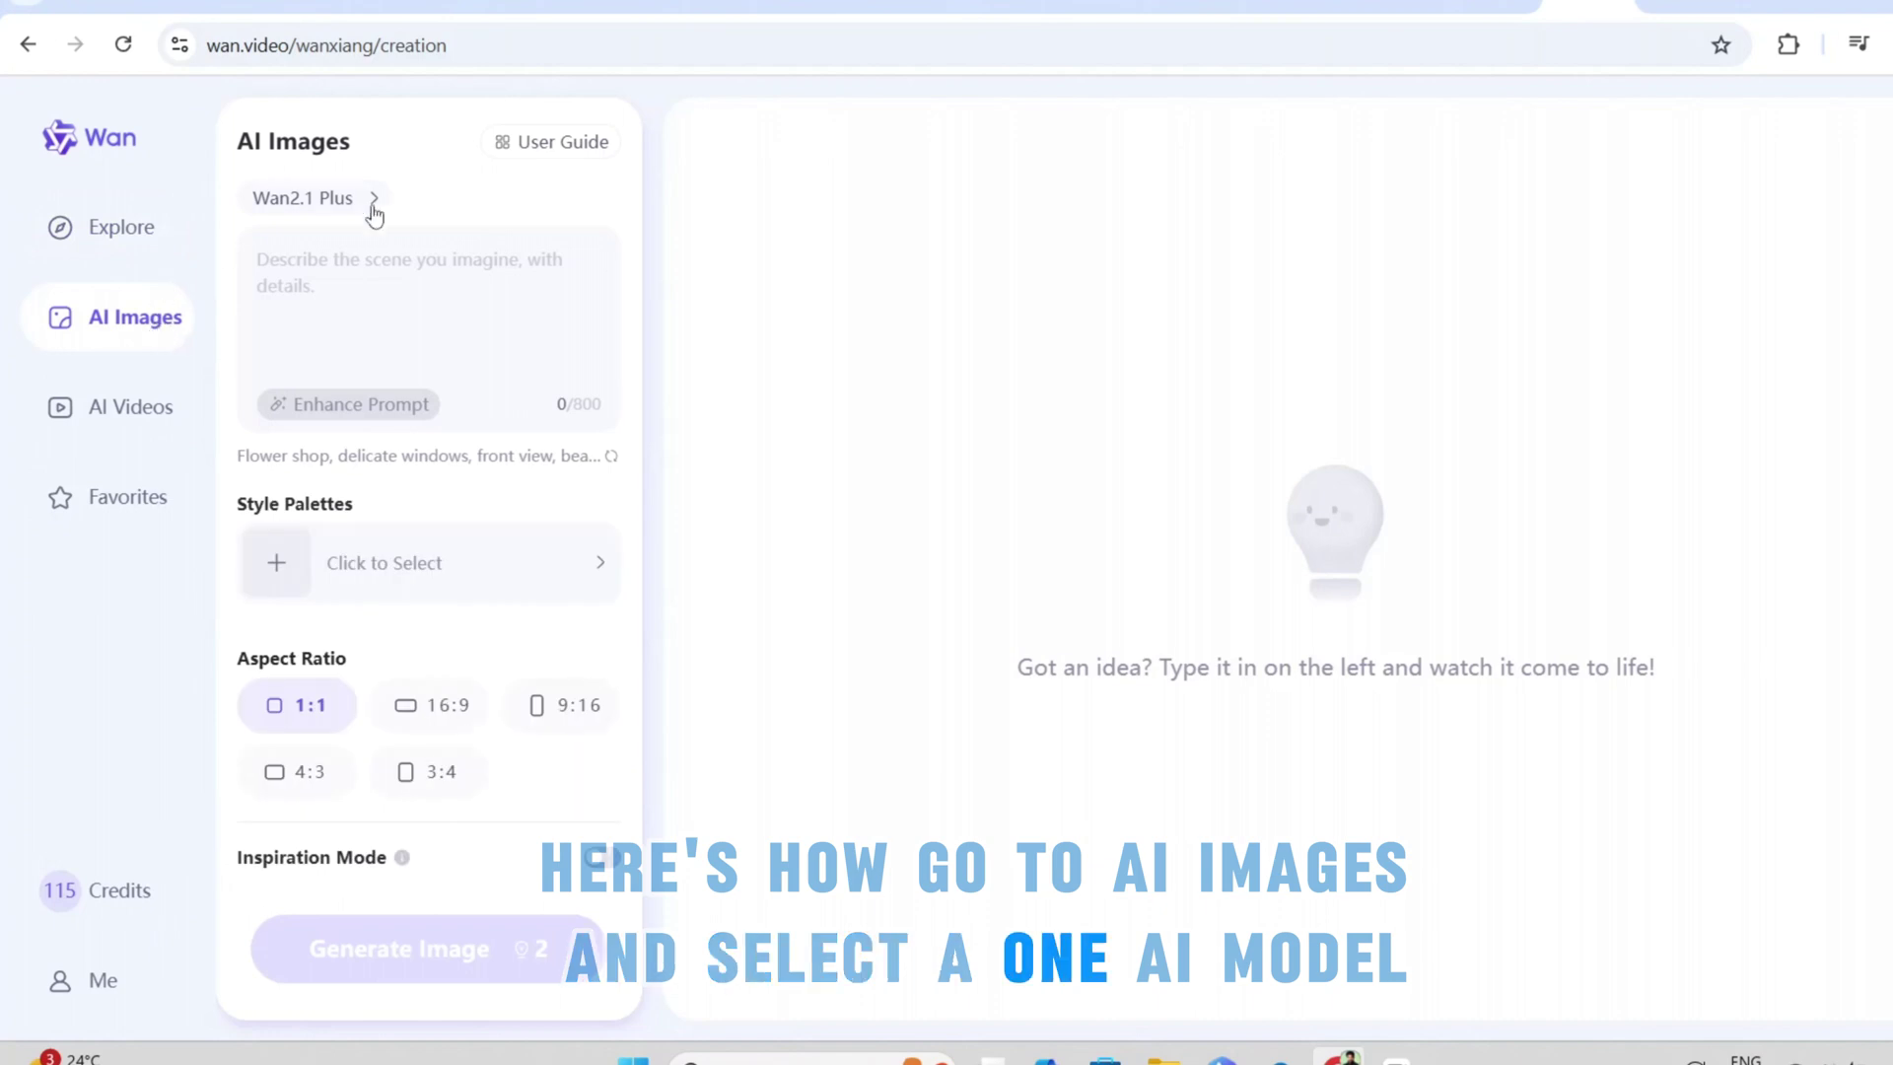
# - Keep Wan2.1 Plus as the image model and paste the superhero orange tabby cat description
pyautogui.click(374, 200)
pyautogui.click(782, 220)
pyautogui.click(314, 256)
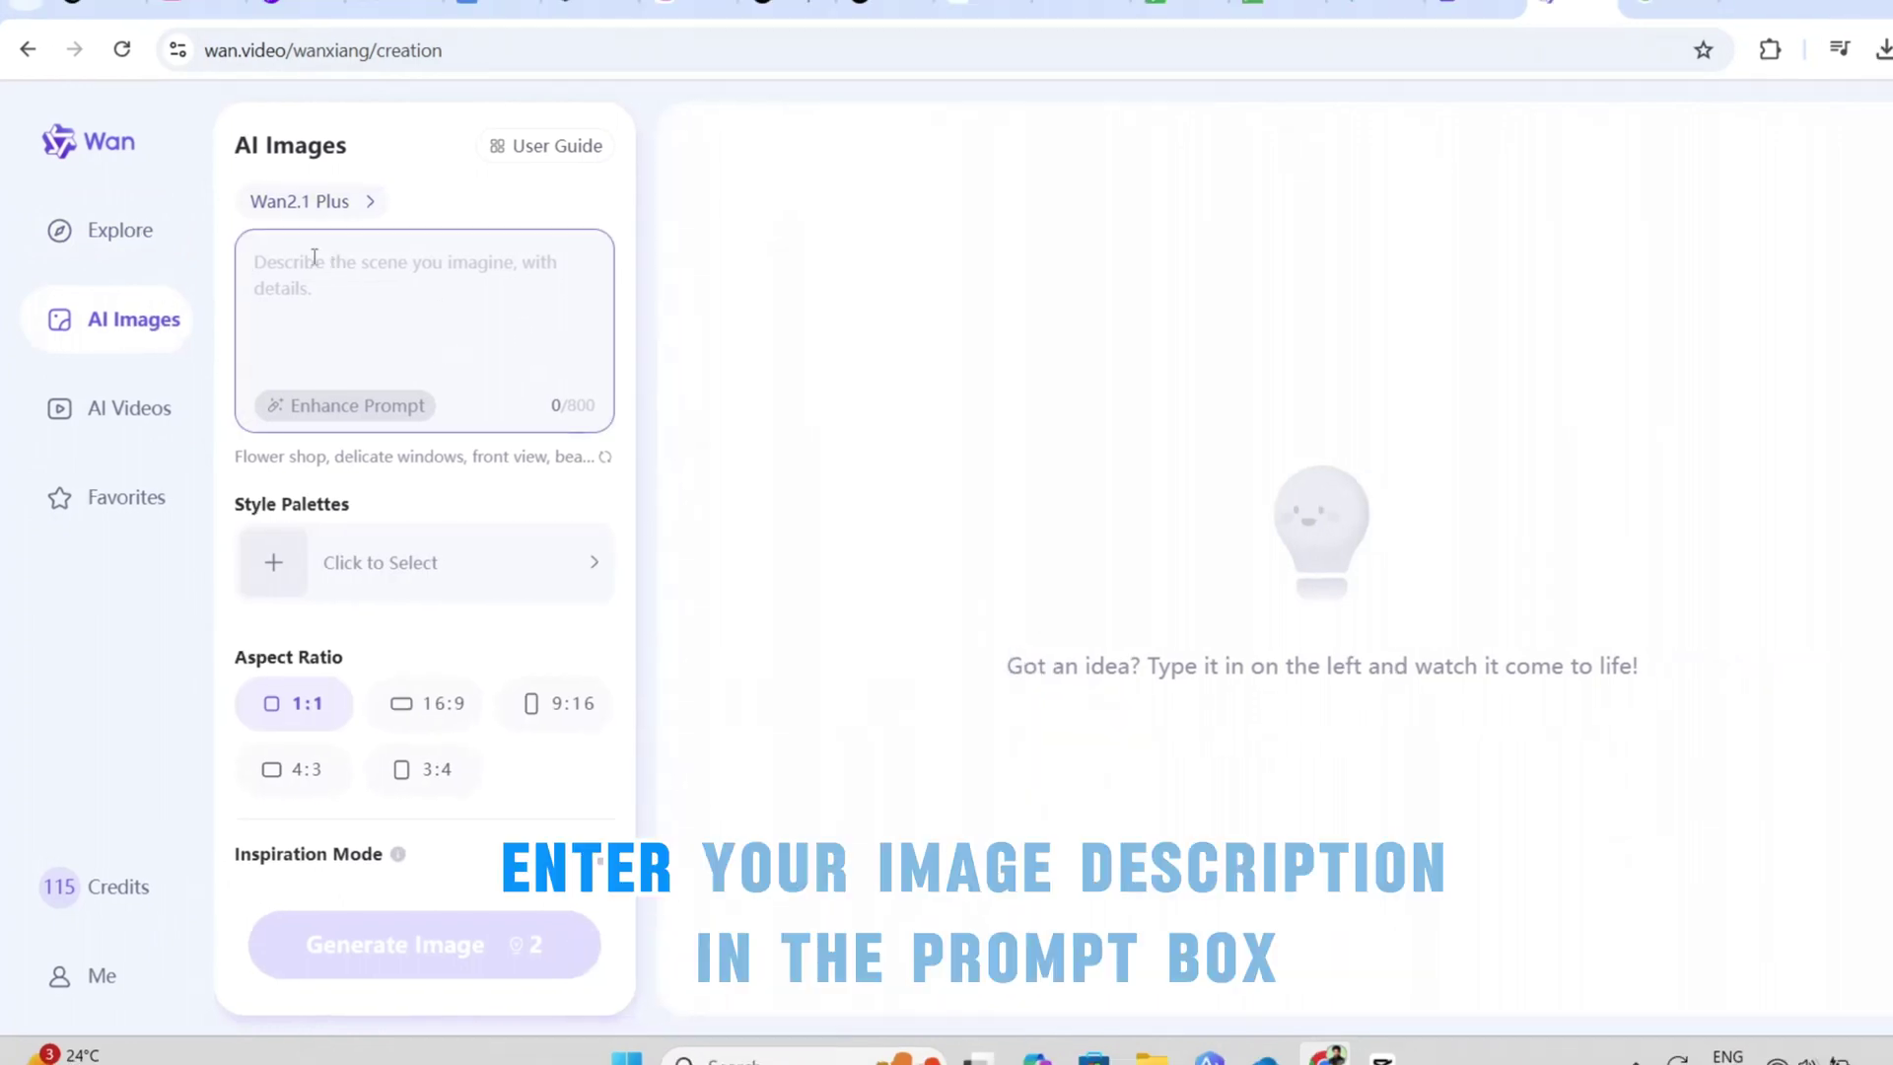
pyautogui.hotkey('ctrl', 'v')
pyautogui.scroll(-3, 478, 326)
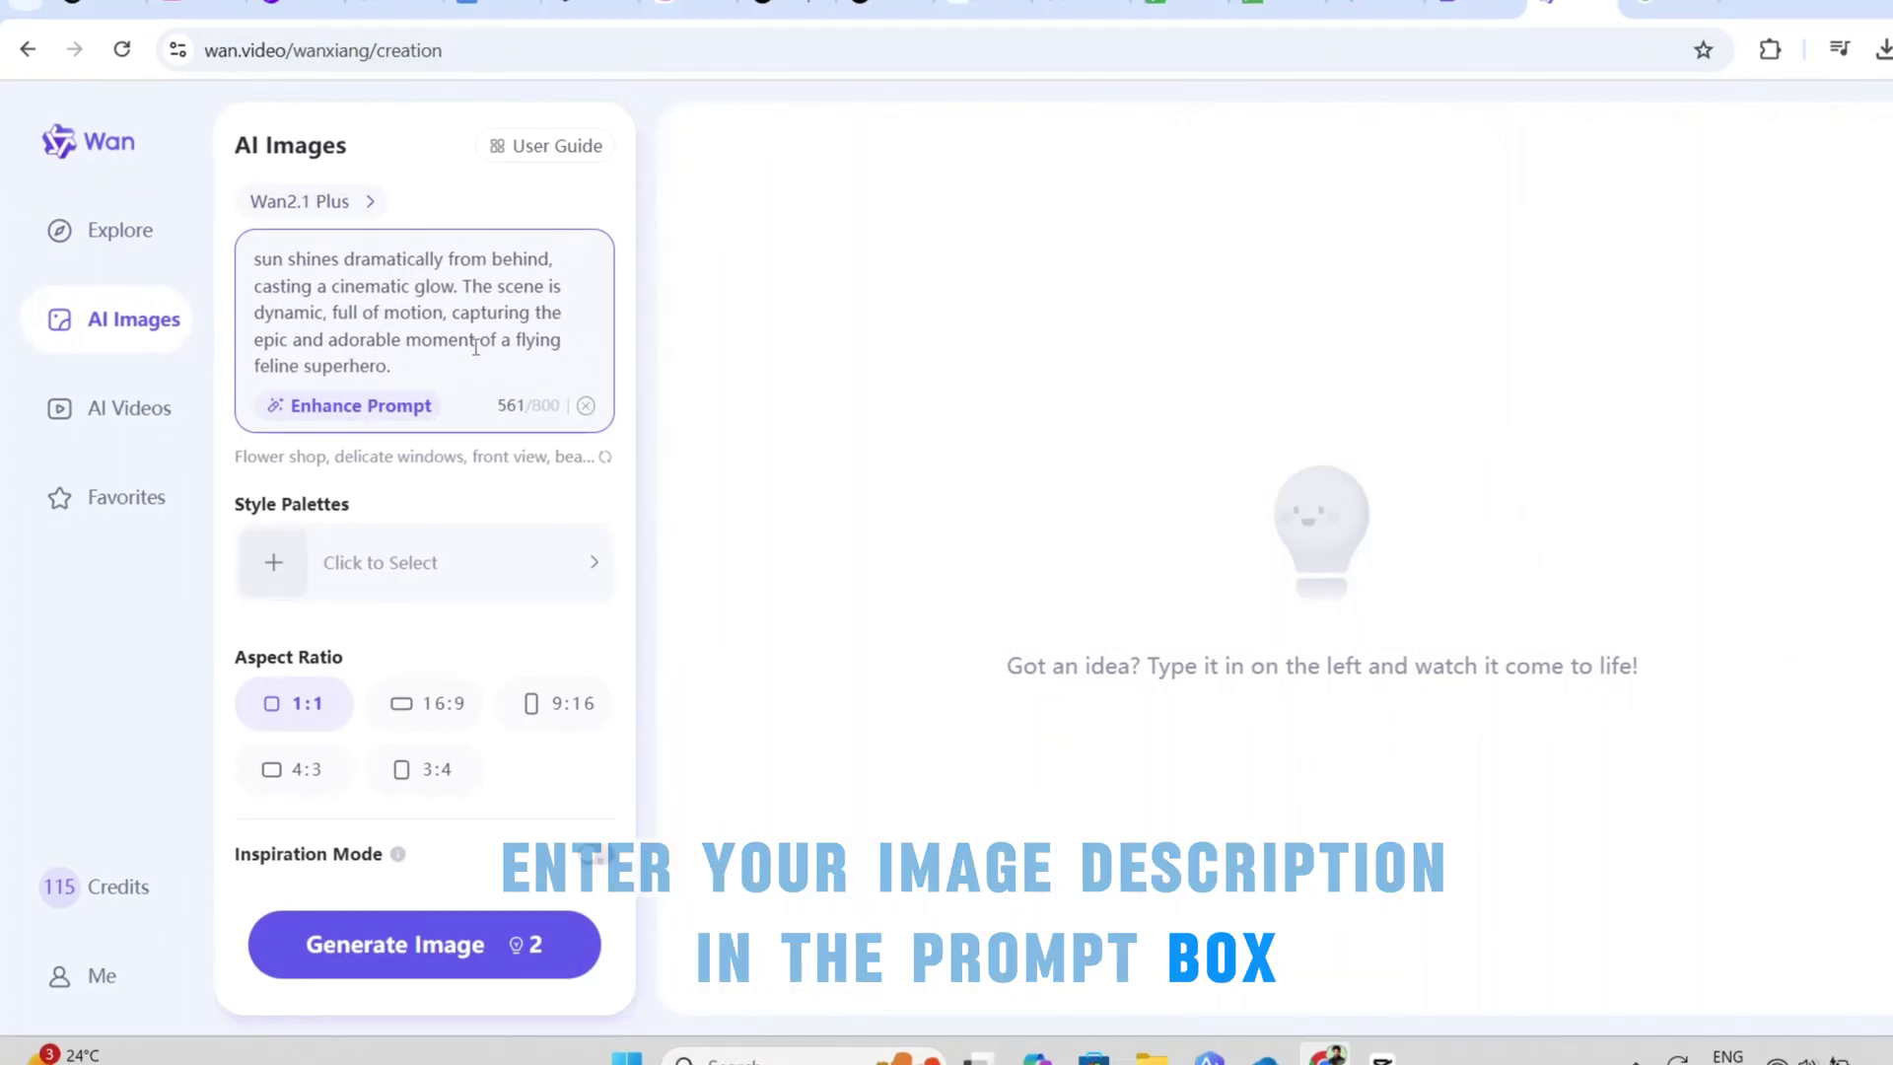
# - Leave the style palette unset, choose 9:16 aspect ratio, and generate the images
pyautogui.click(271, 563)
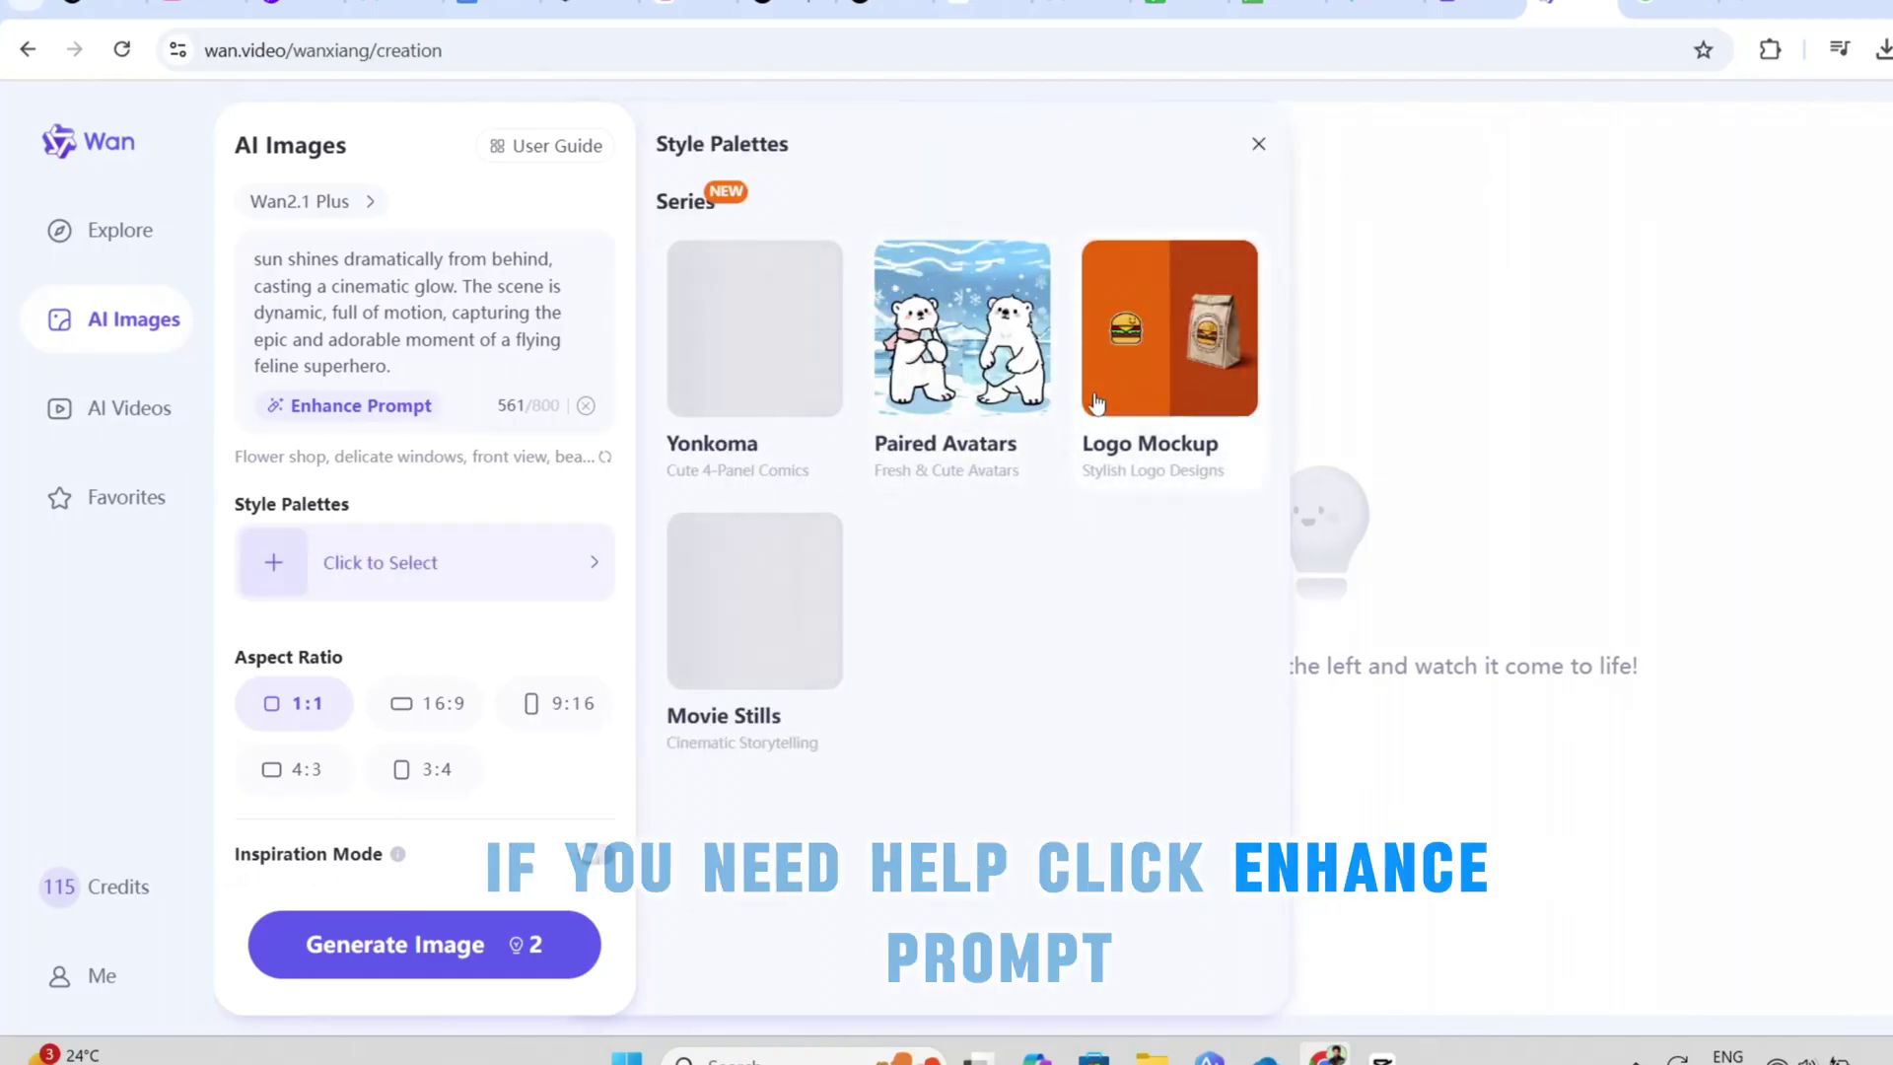
pyautogui.click(1259, 144)
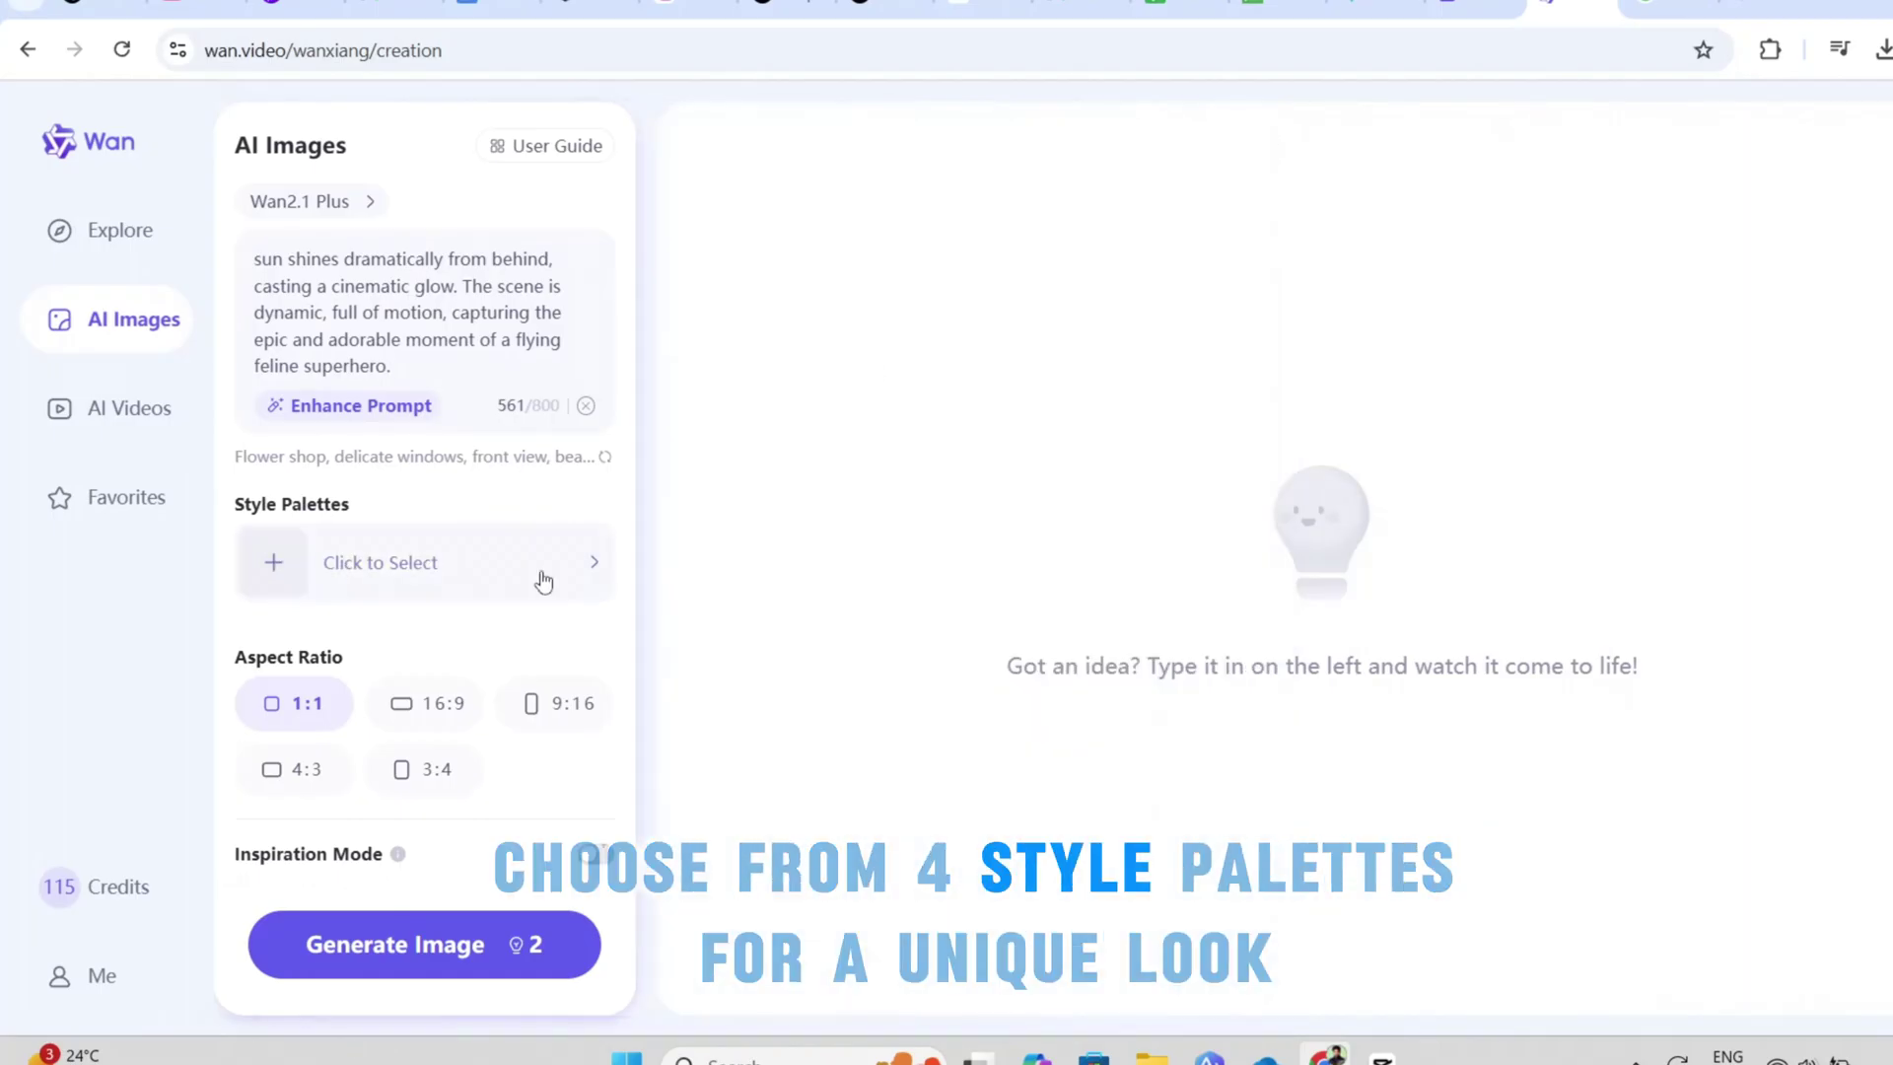
pyautogui.scroll(-1, 543, 582)
pyautogui.click(536, 651)
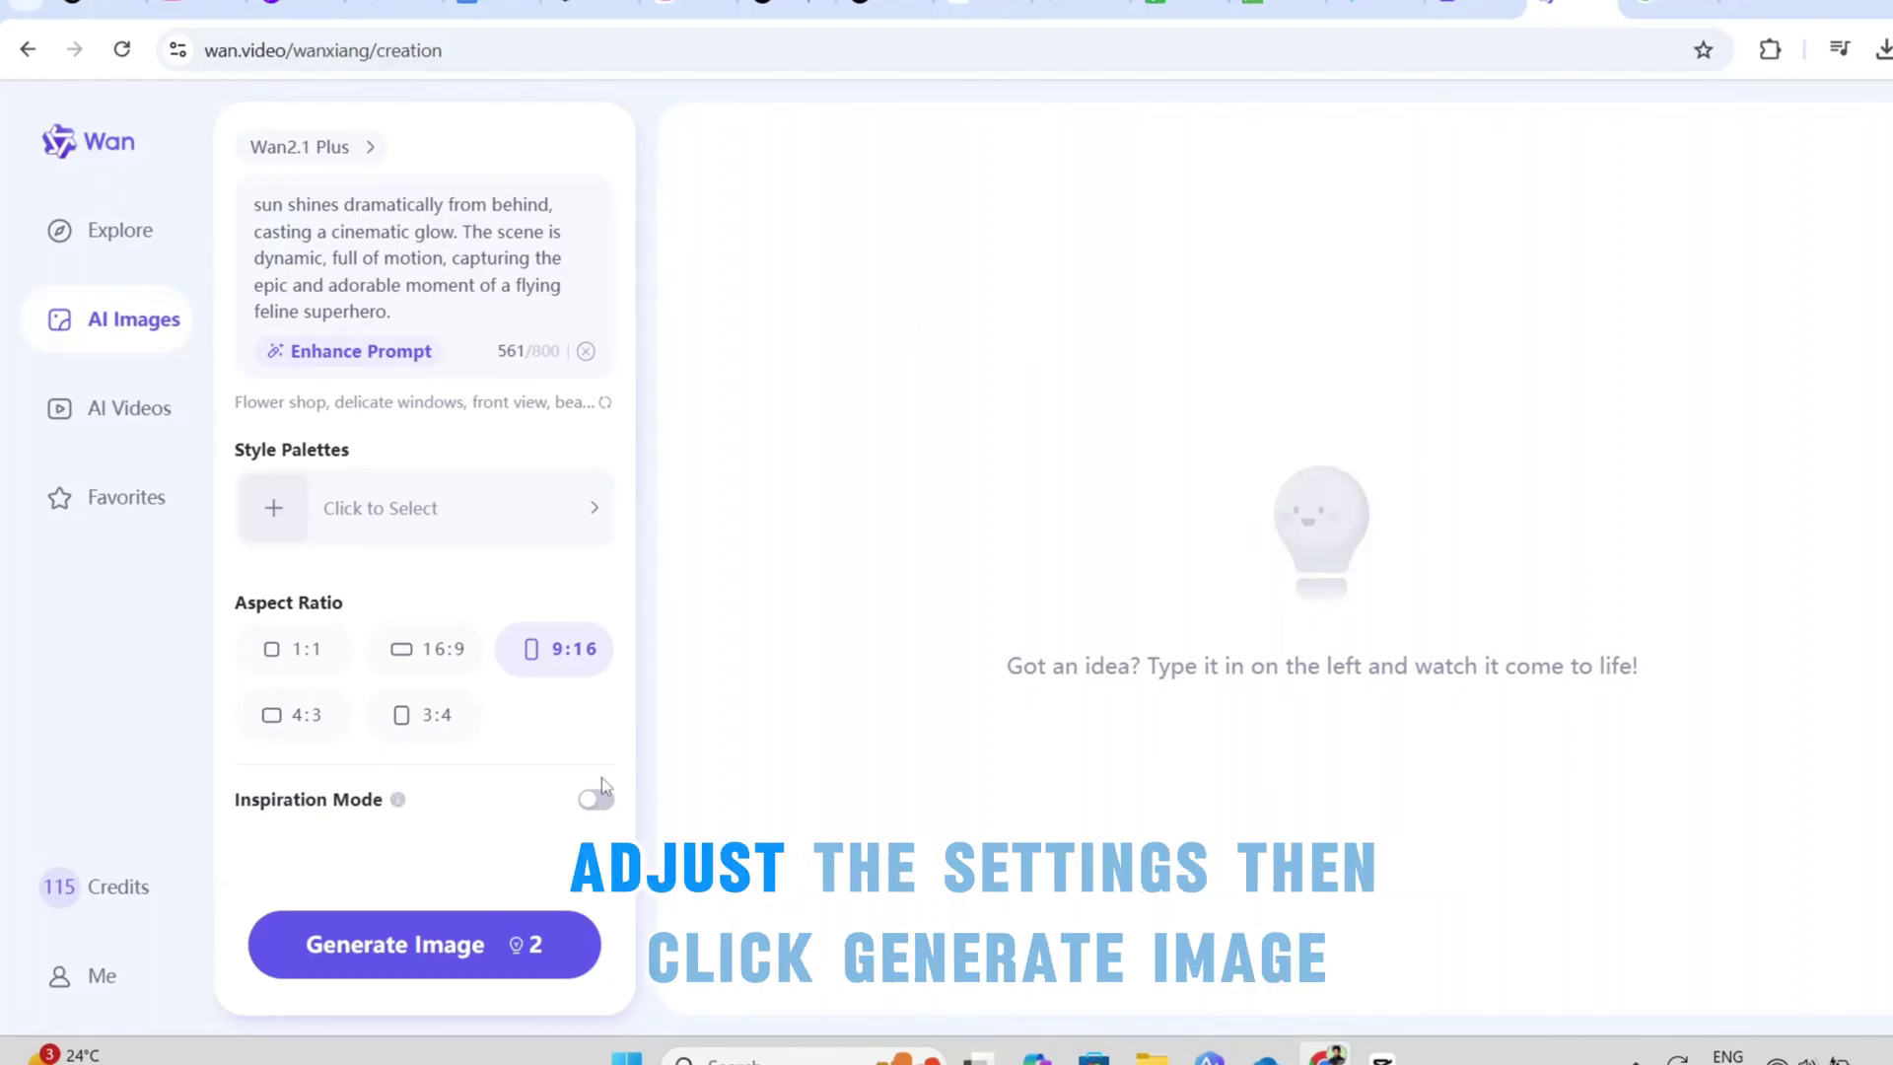
pyautogui.click(456, 949)
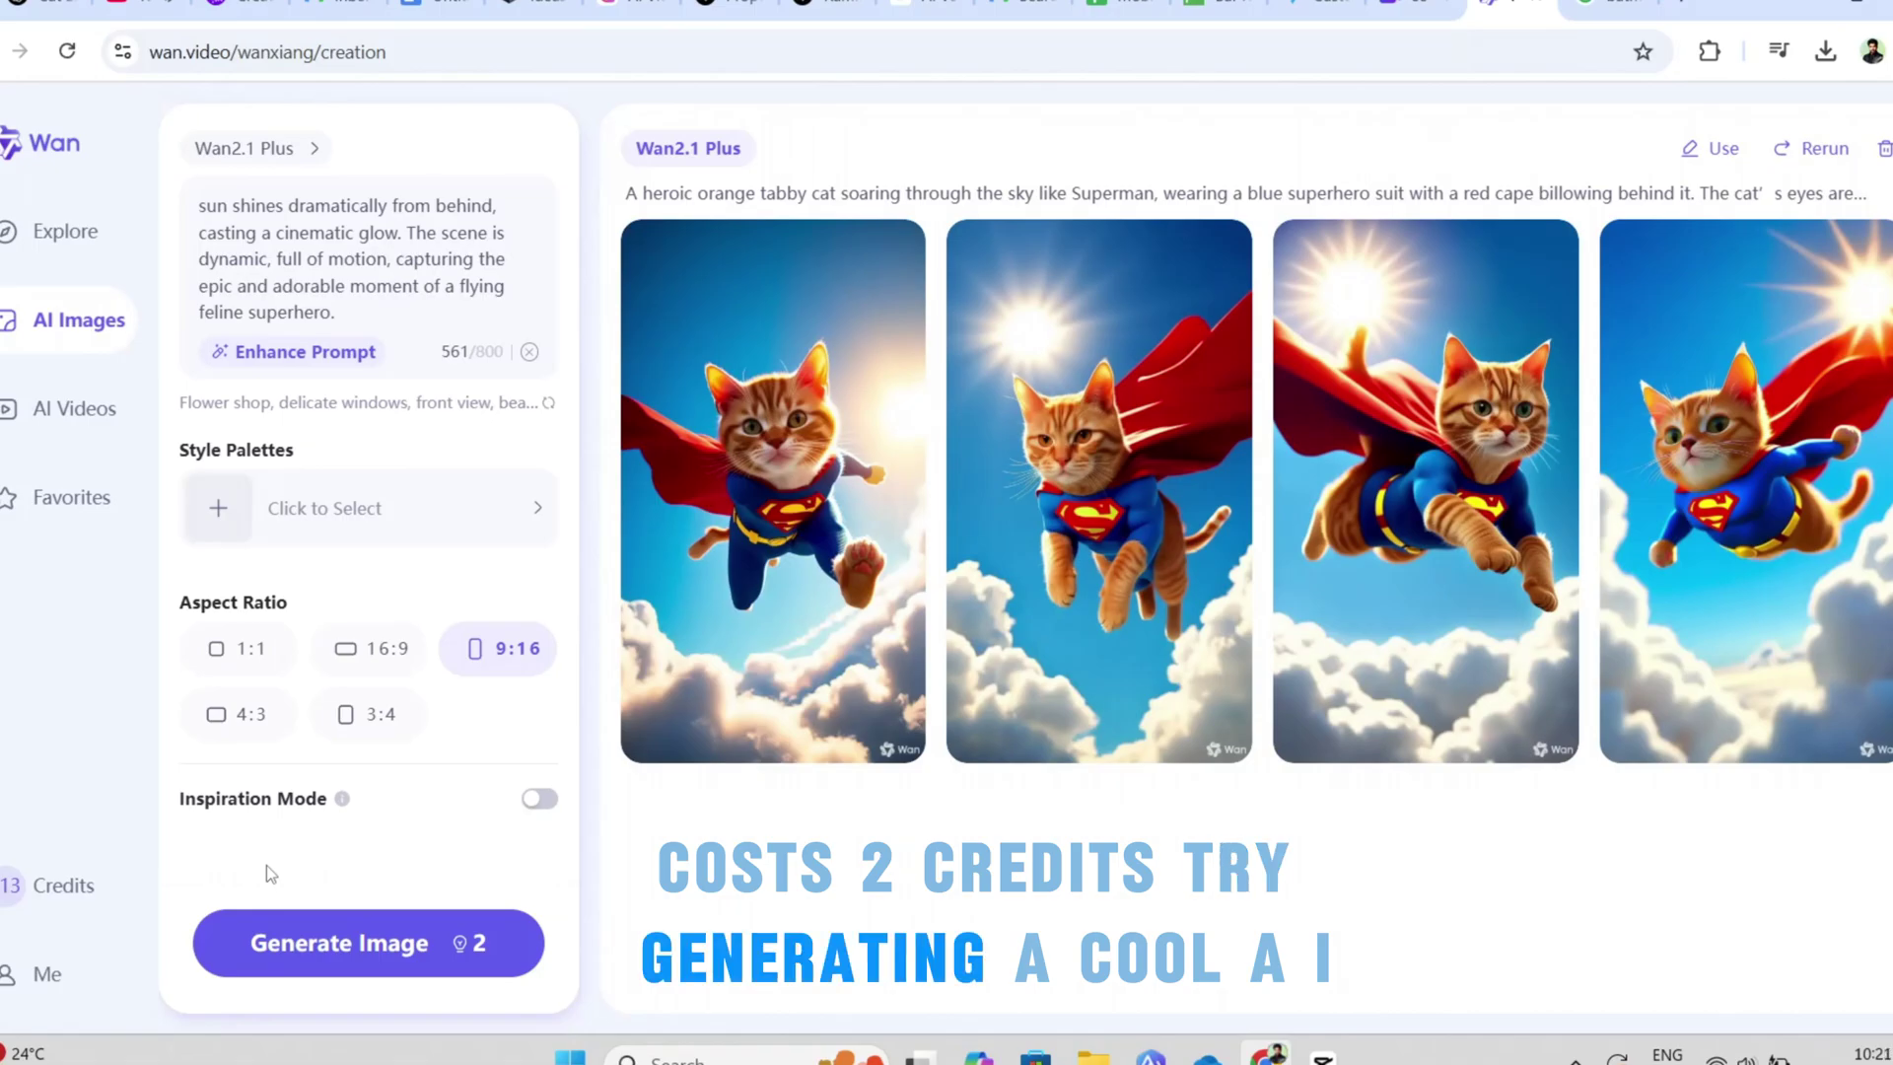
# - Enlarge the first superhero-cat image, step through to image 4/4, and open its download menu
pyautogui.moveTo(831, 590)
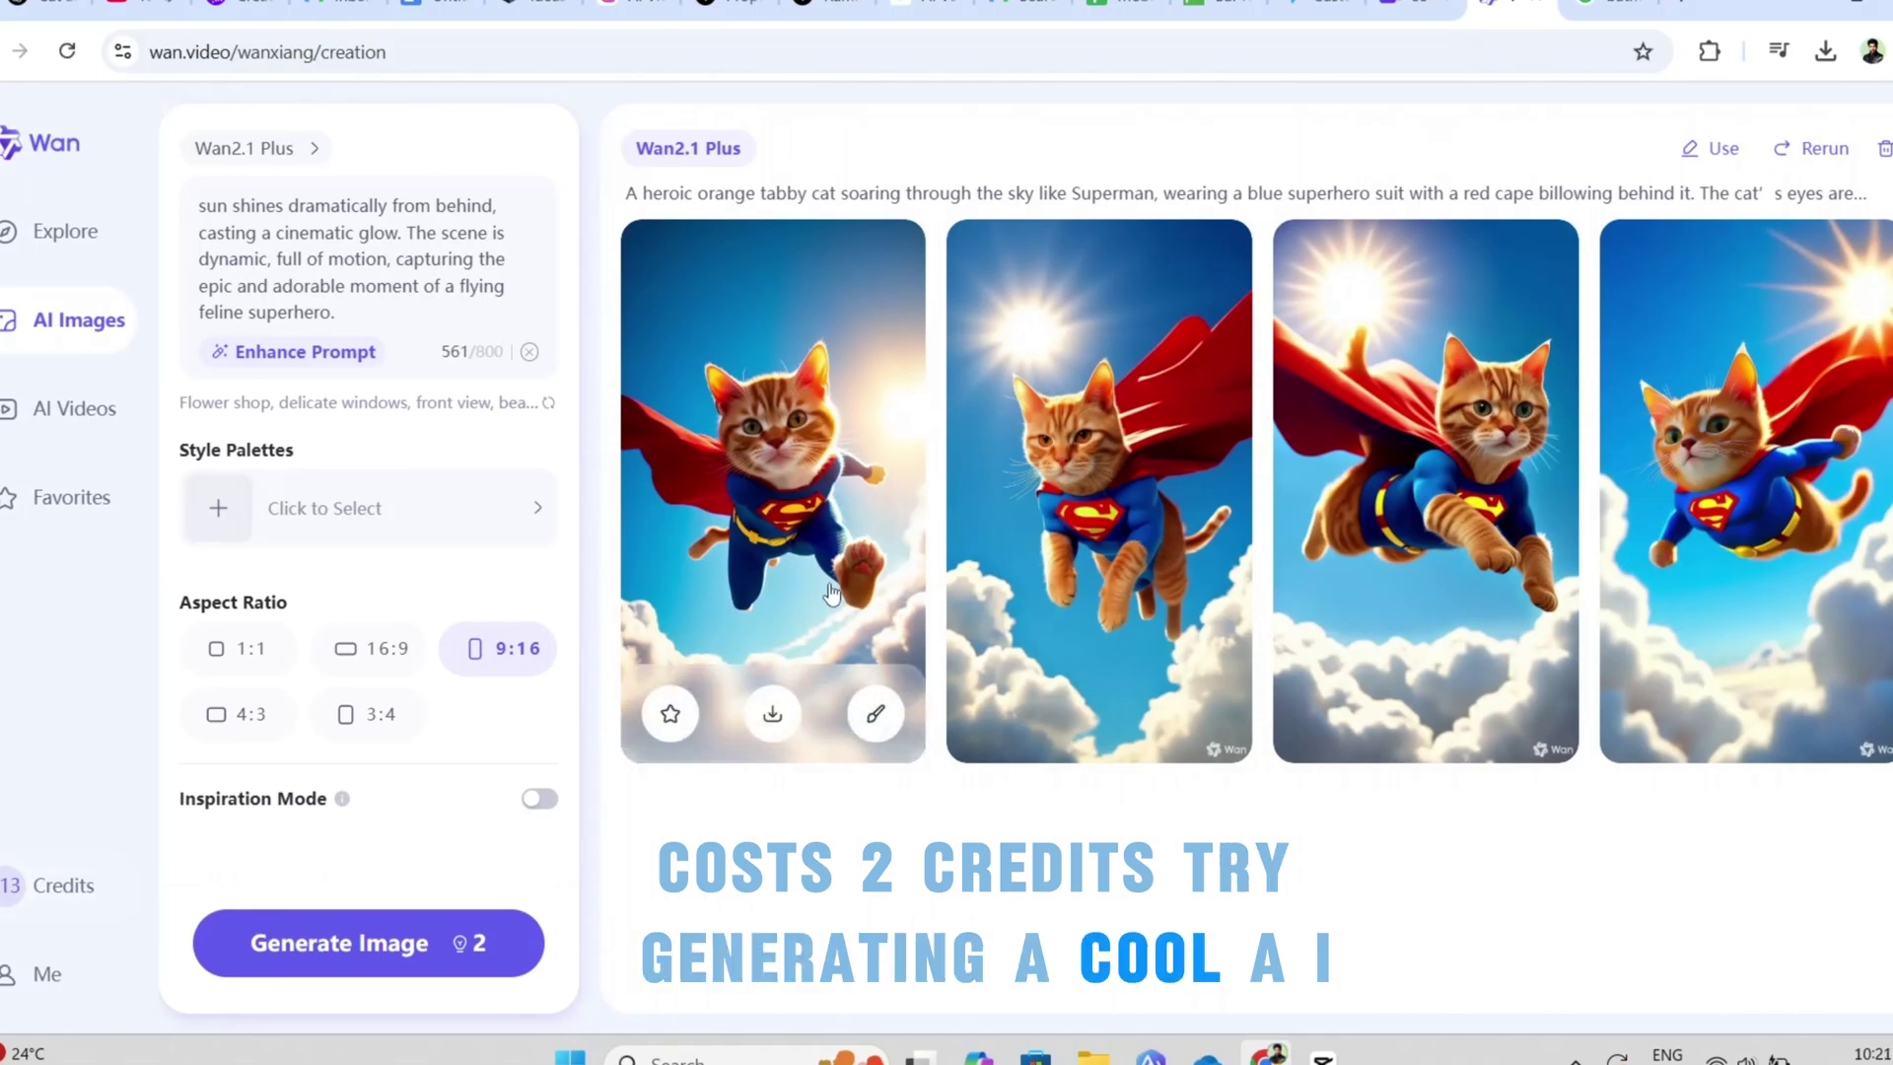
pyautogui.click(742, 490)
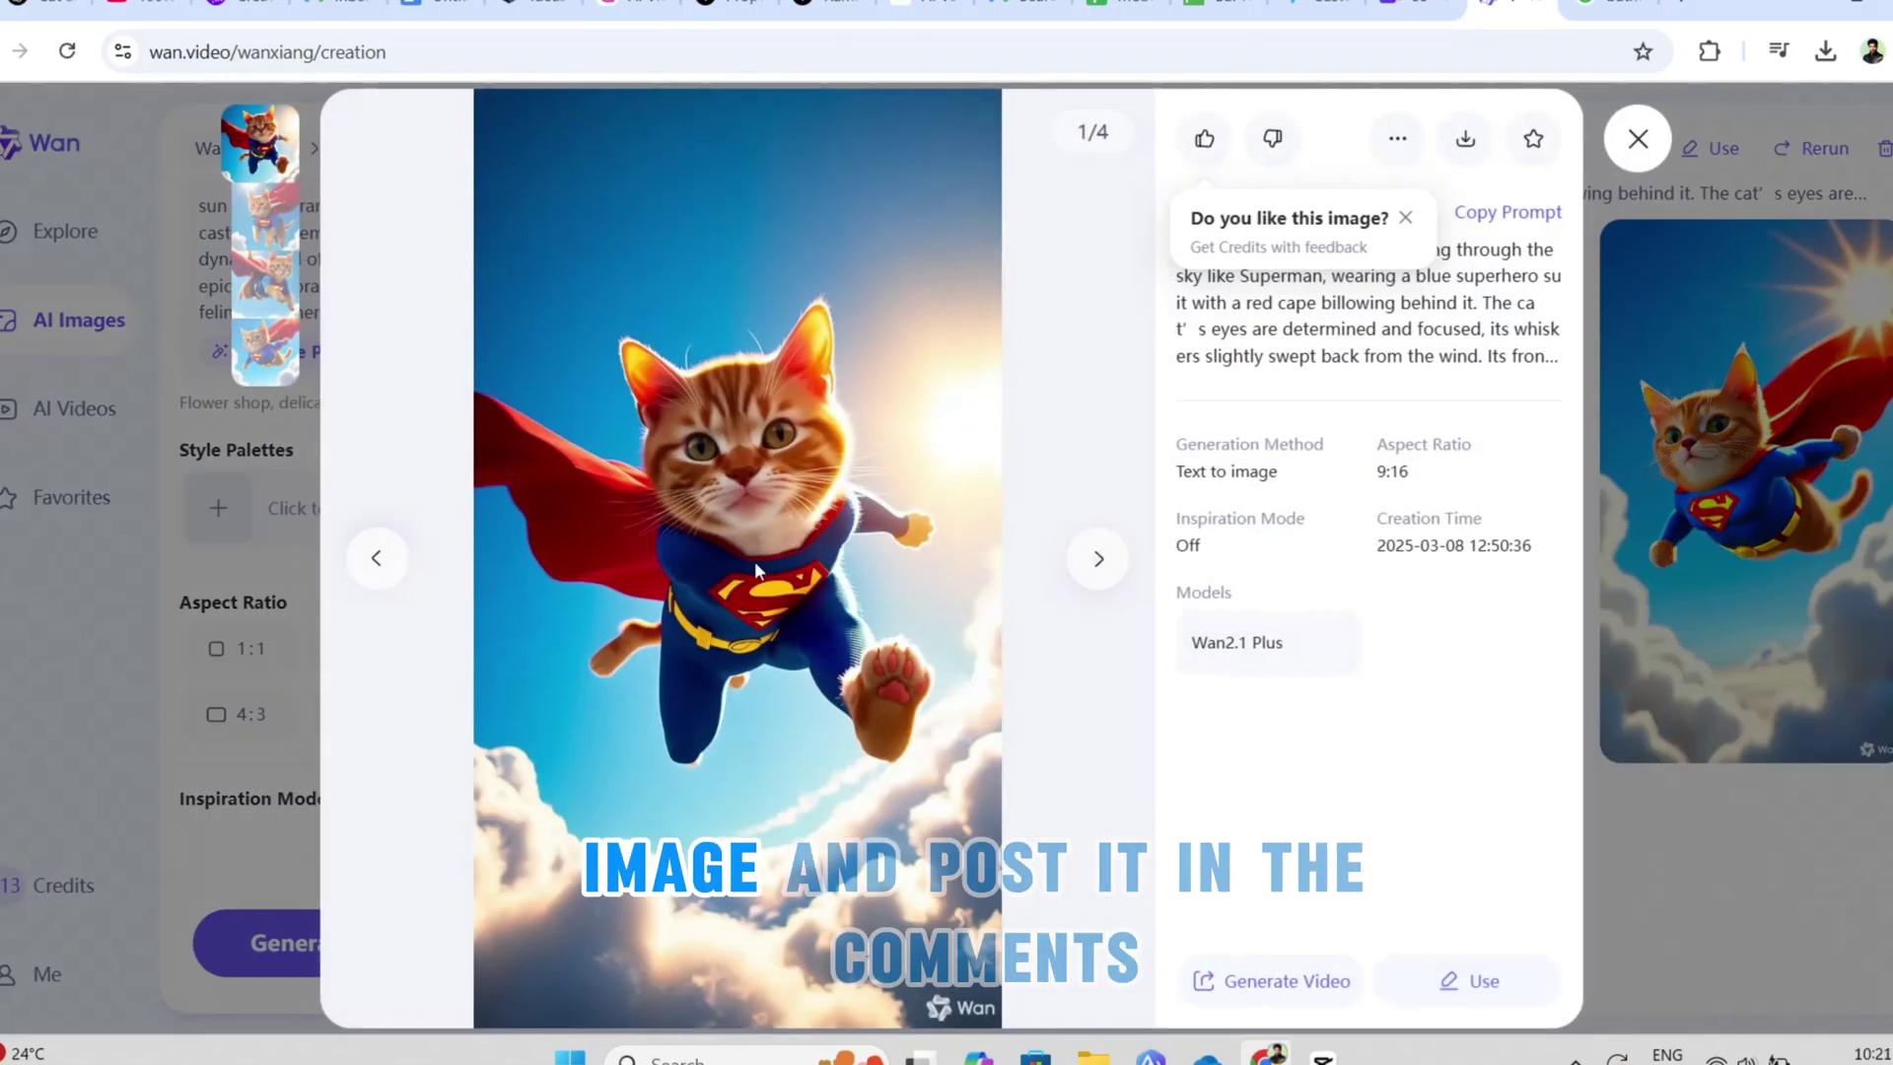
pyautogui.click(1096, 564)
pyautogui.click(1097, 564)
pyautogui.click(1096, 564)
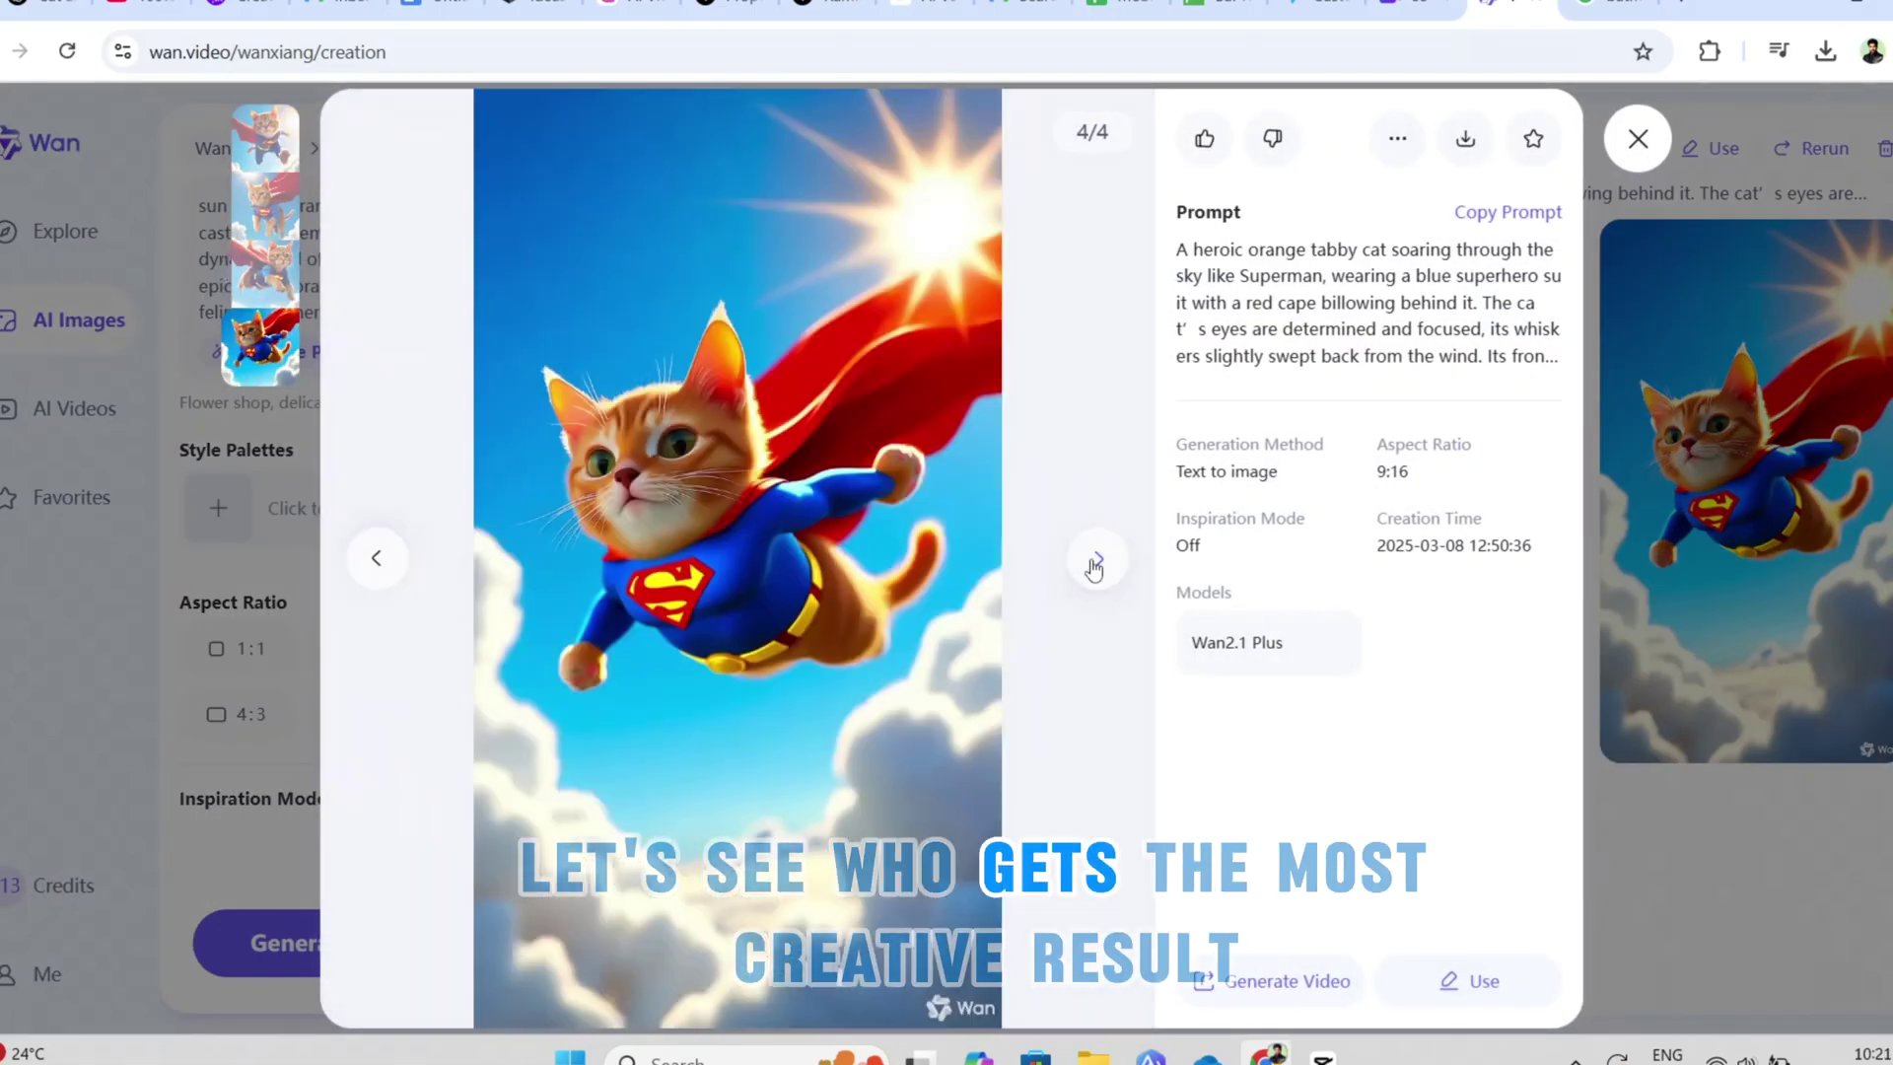
pyautogui.click(1466, 138)
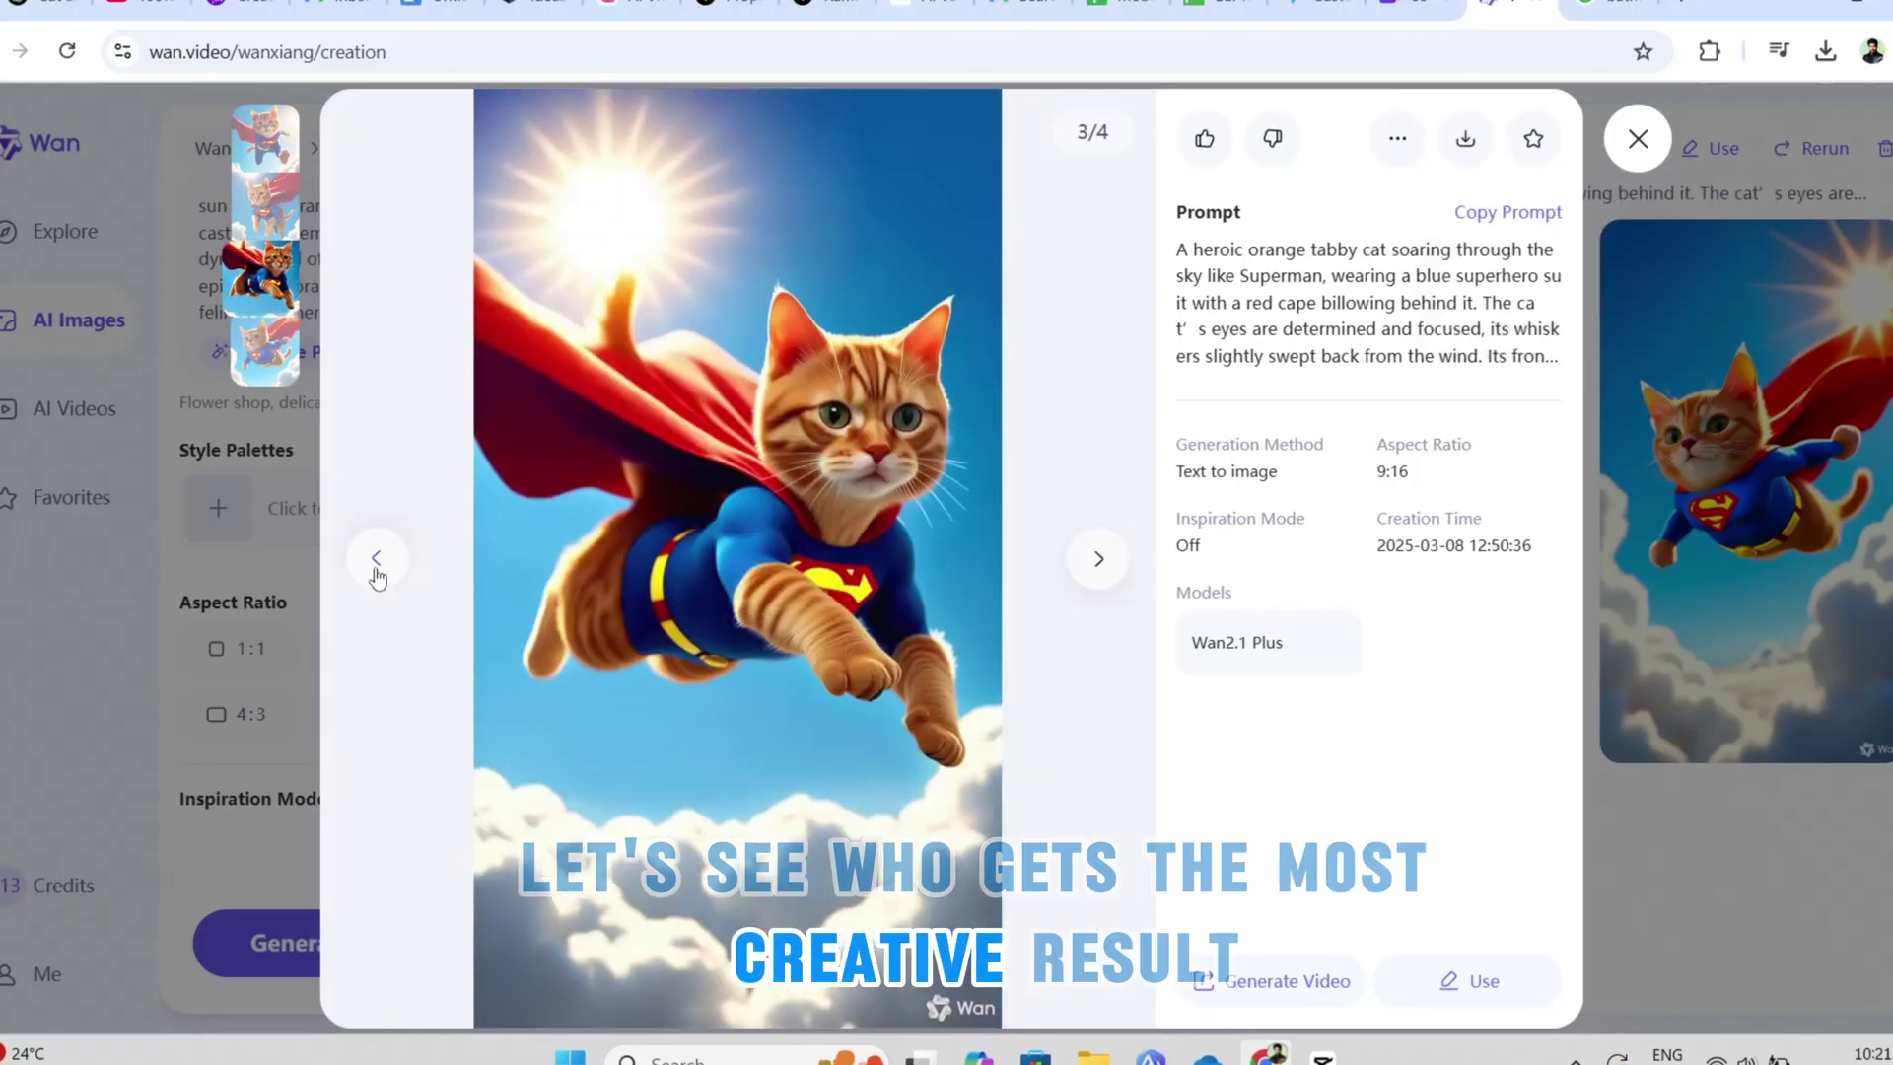
pyautogui.click(1467, 138)
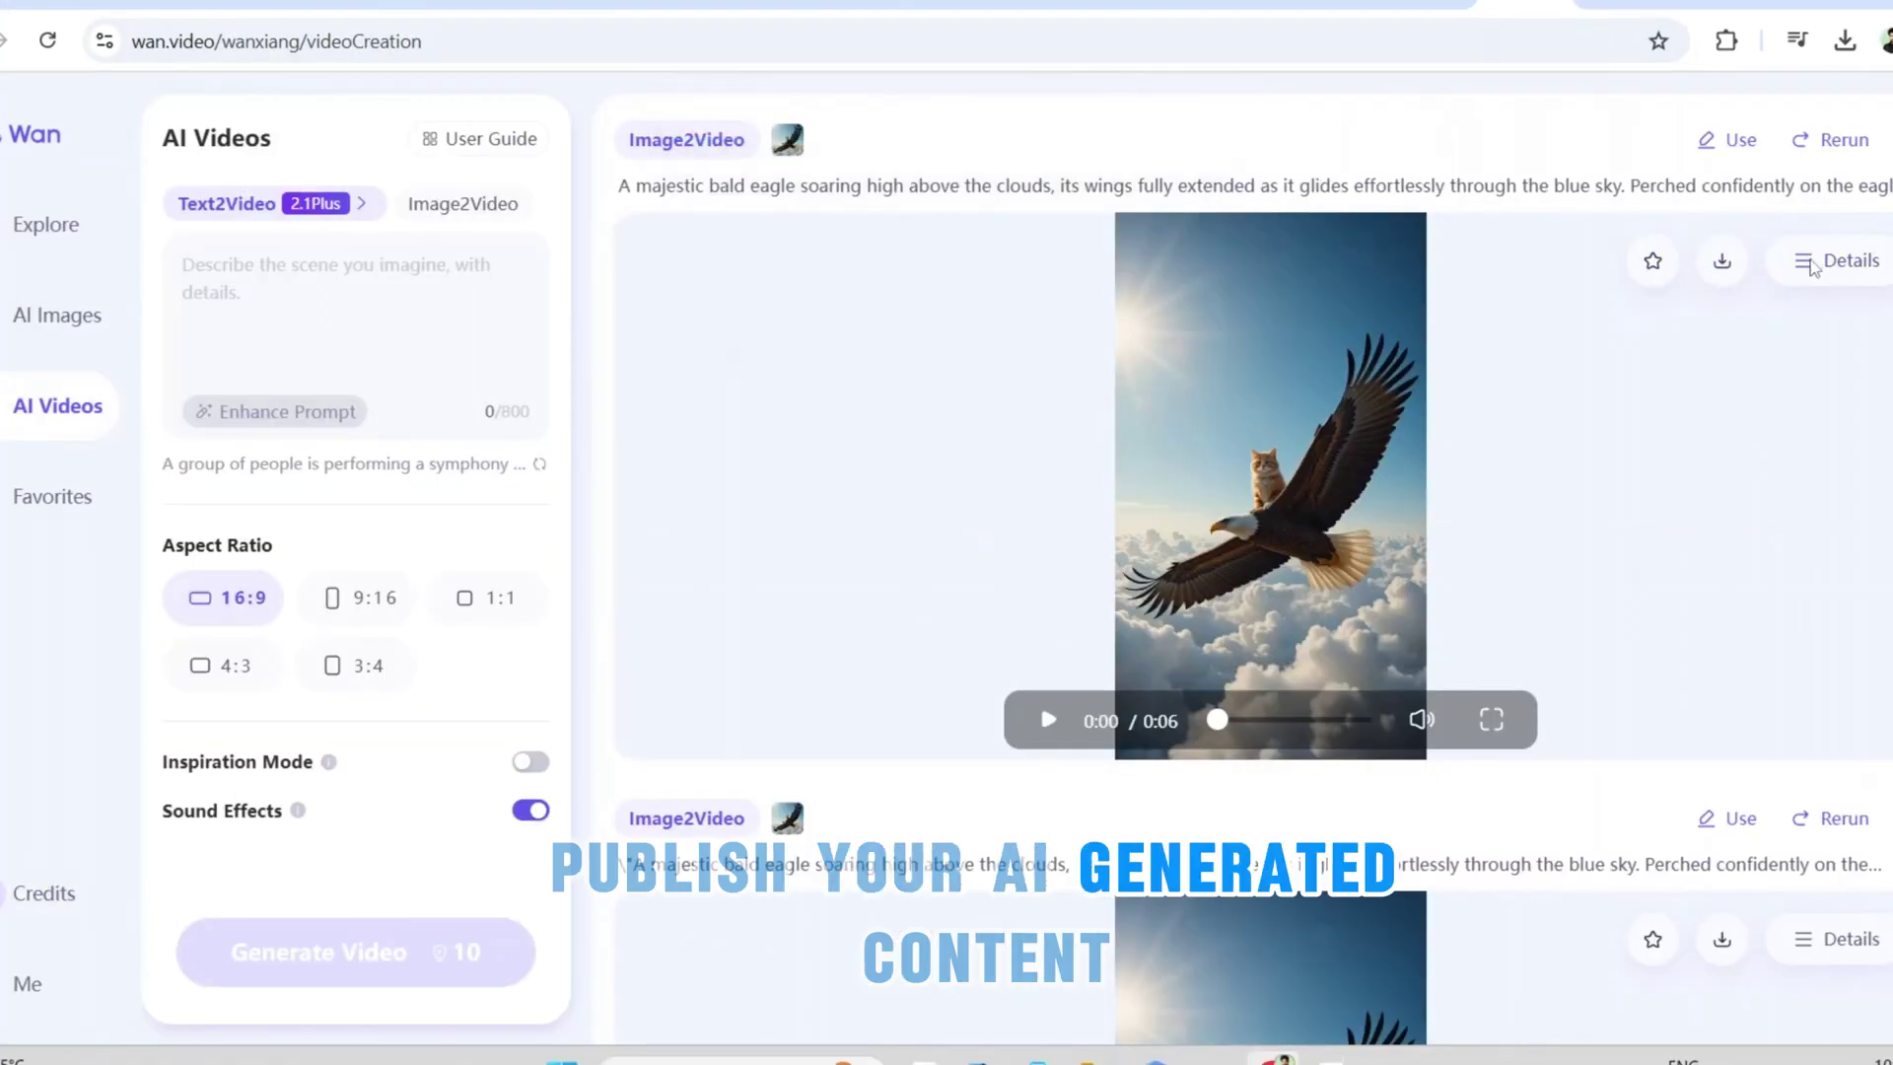
# - Publish the cat-and-eagle video from its details menu and give it a thumbs-up for 5 credits
pyautogui.click(1812, 266)
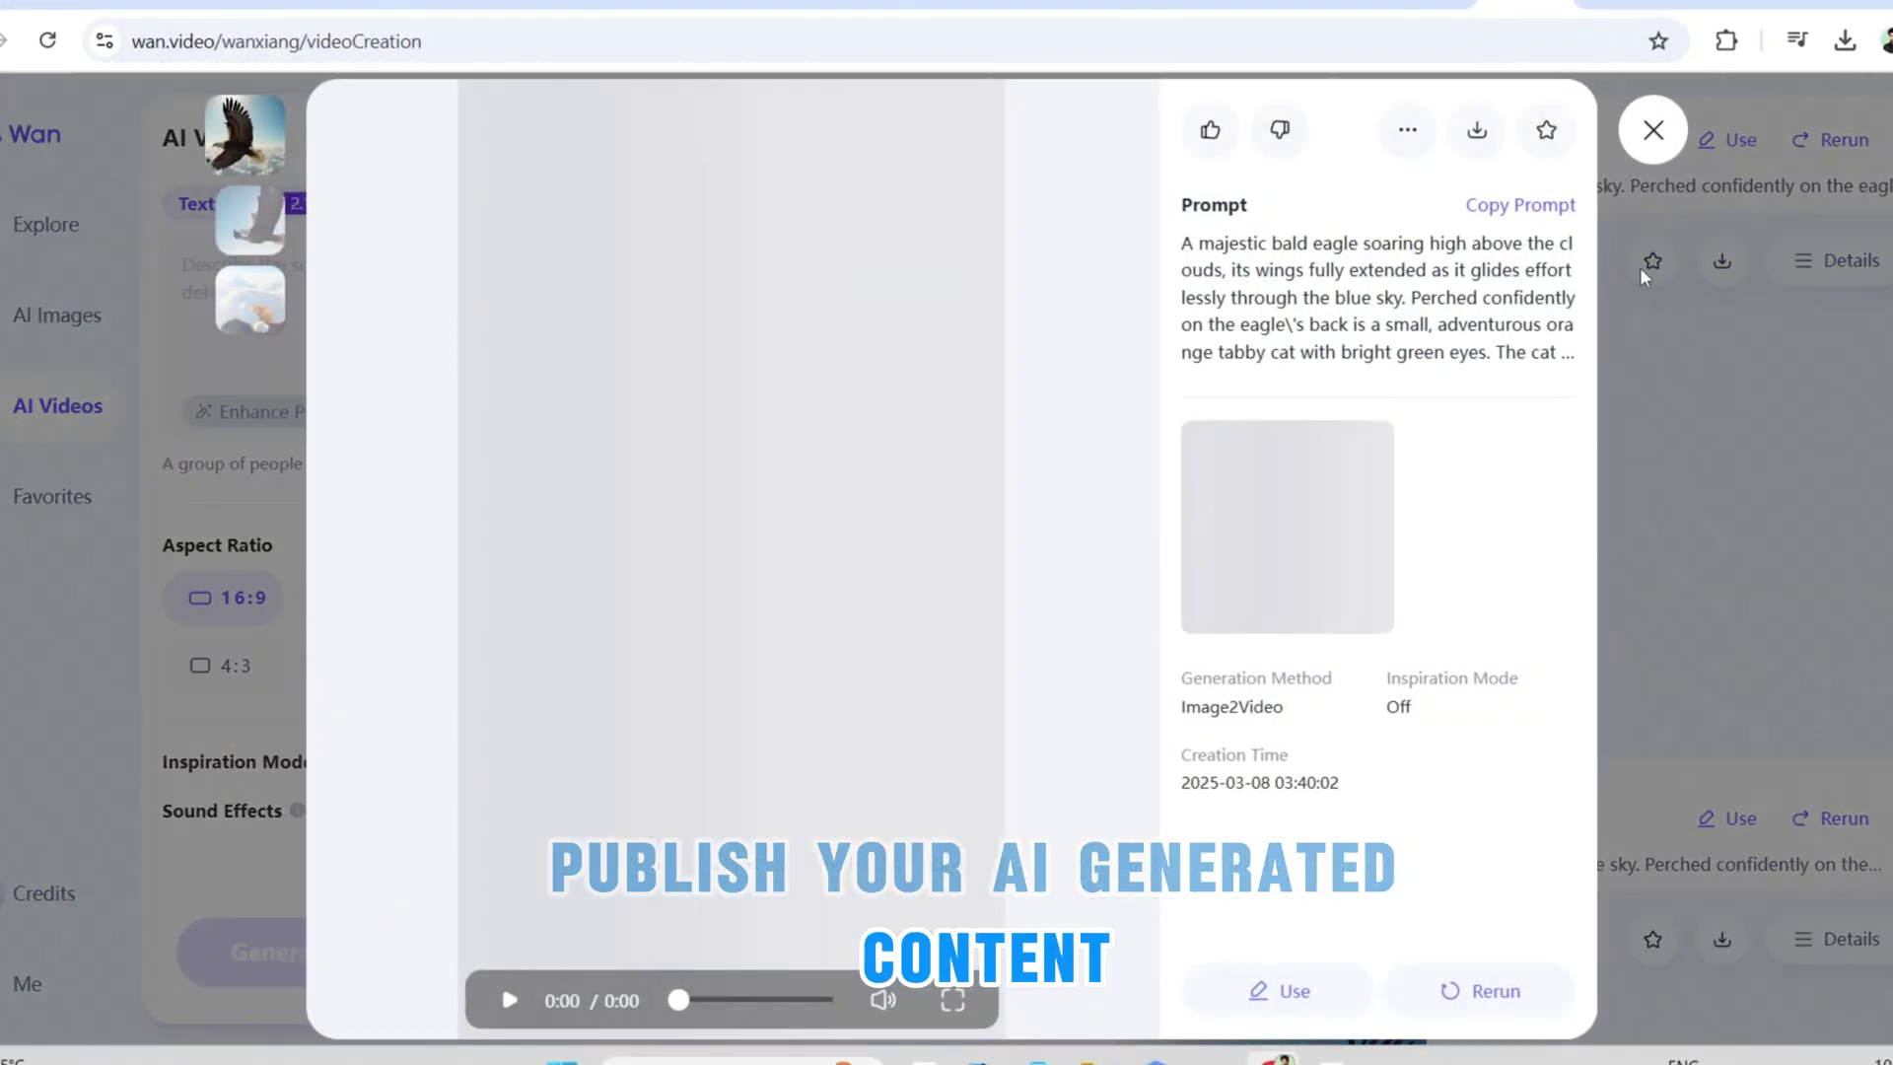
pyautogui.click(1409, 134)
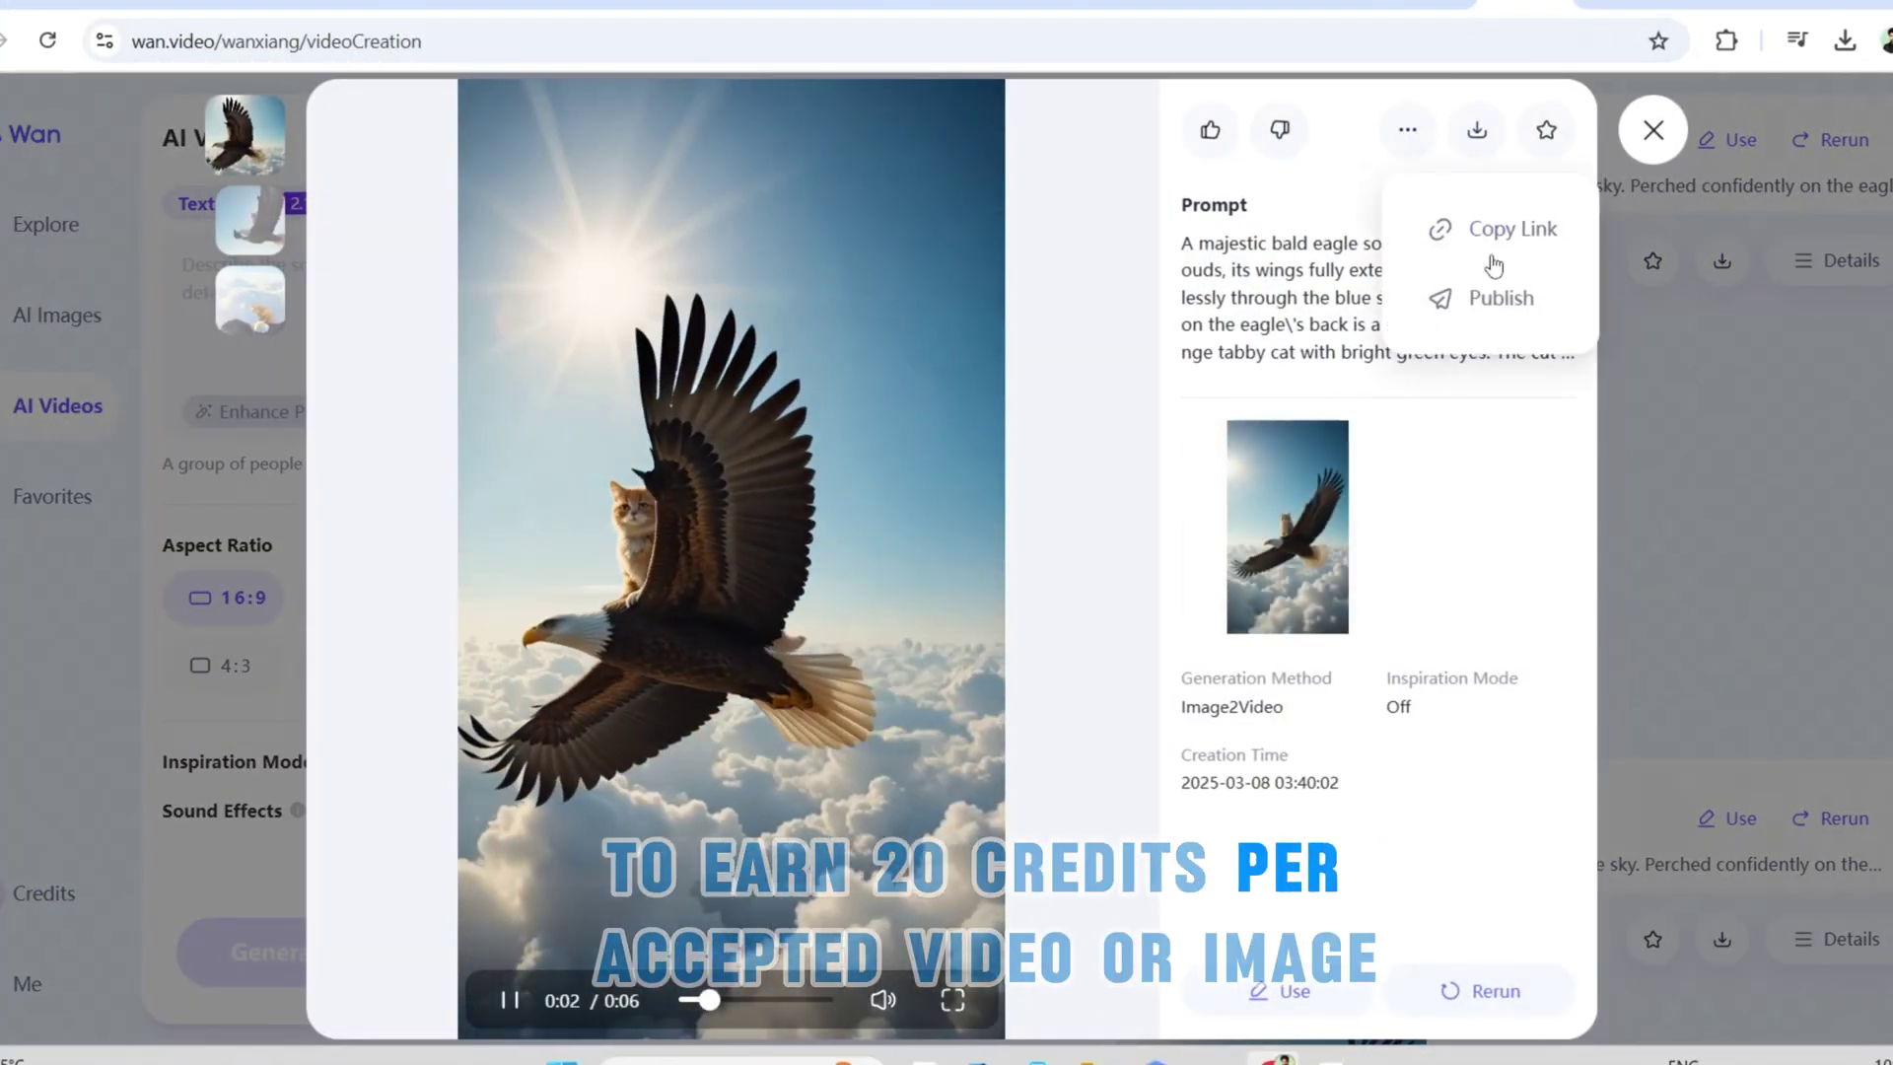
pyautogui.click(1458, 298)
pyautogui.click(1266, 336)
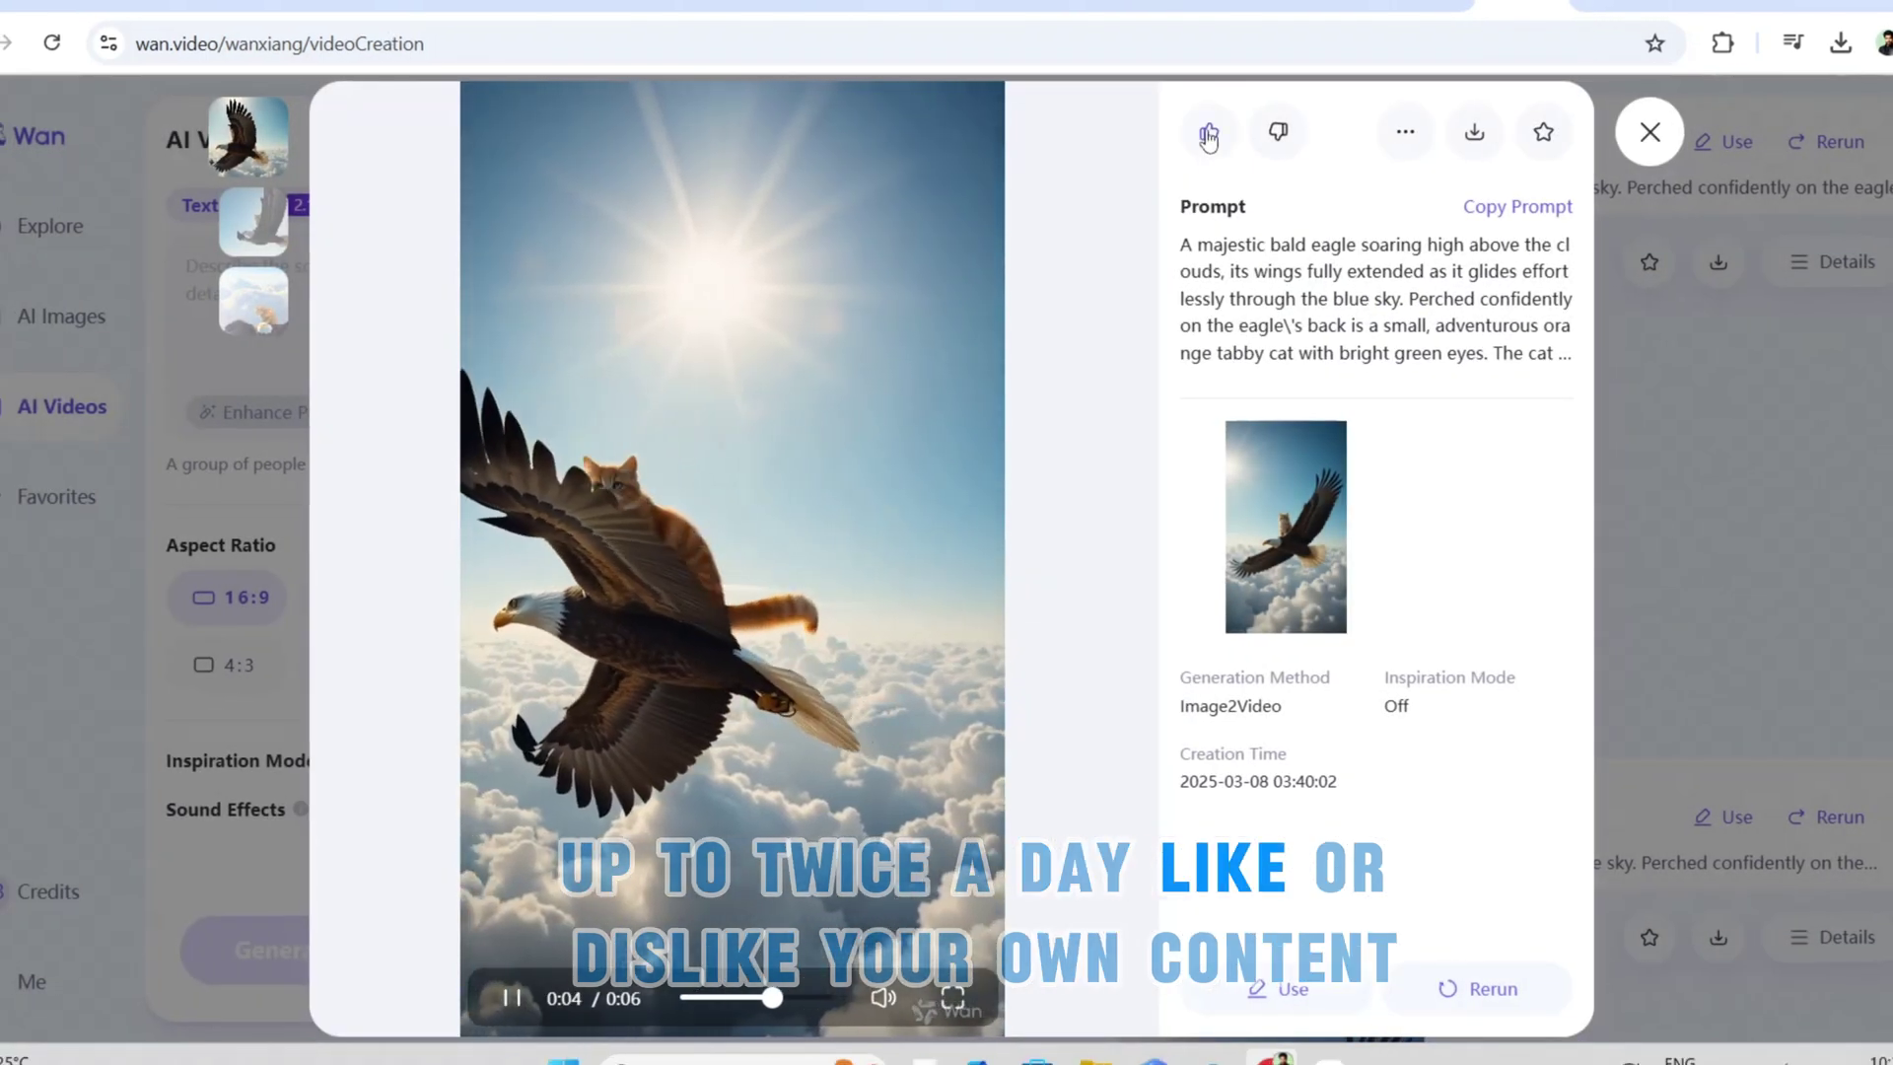
pyautogui.click(1209, 132)
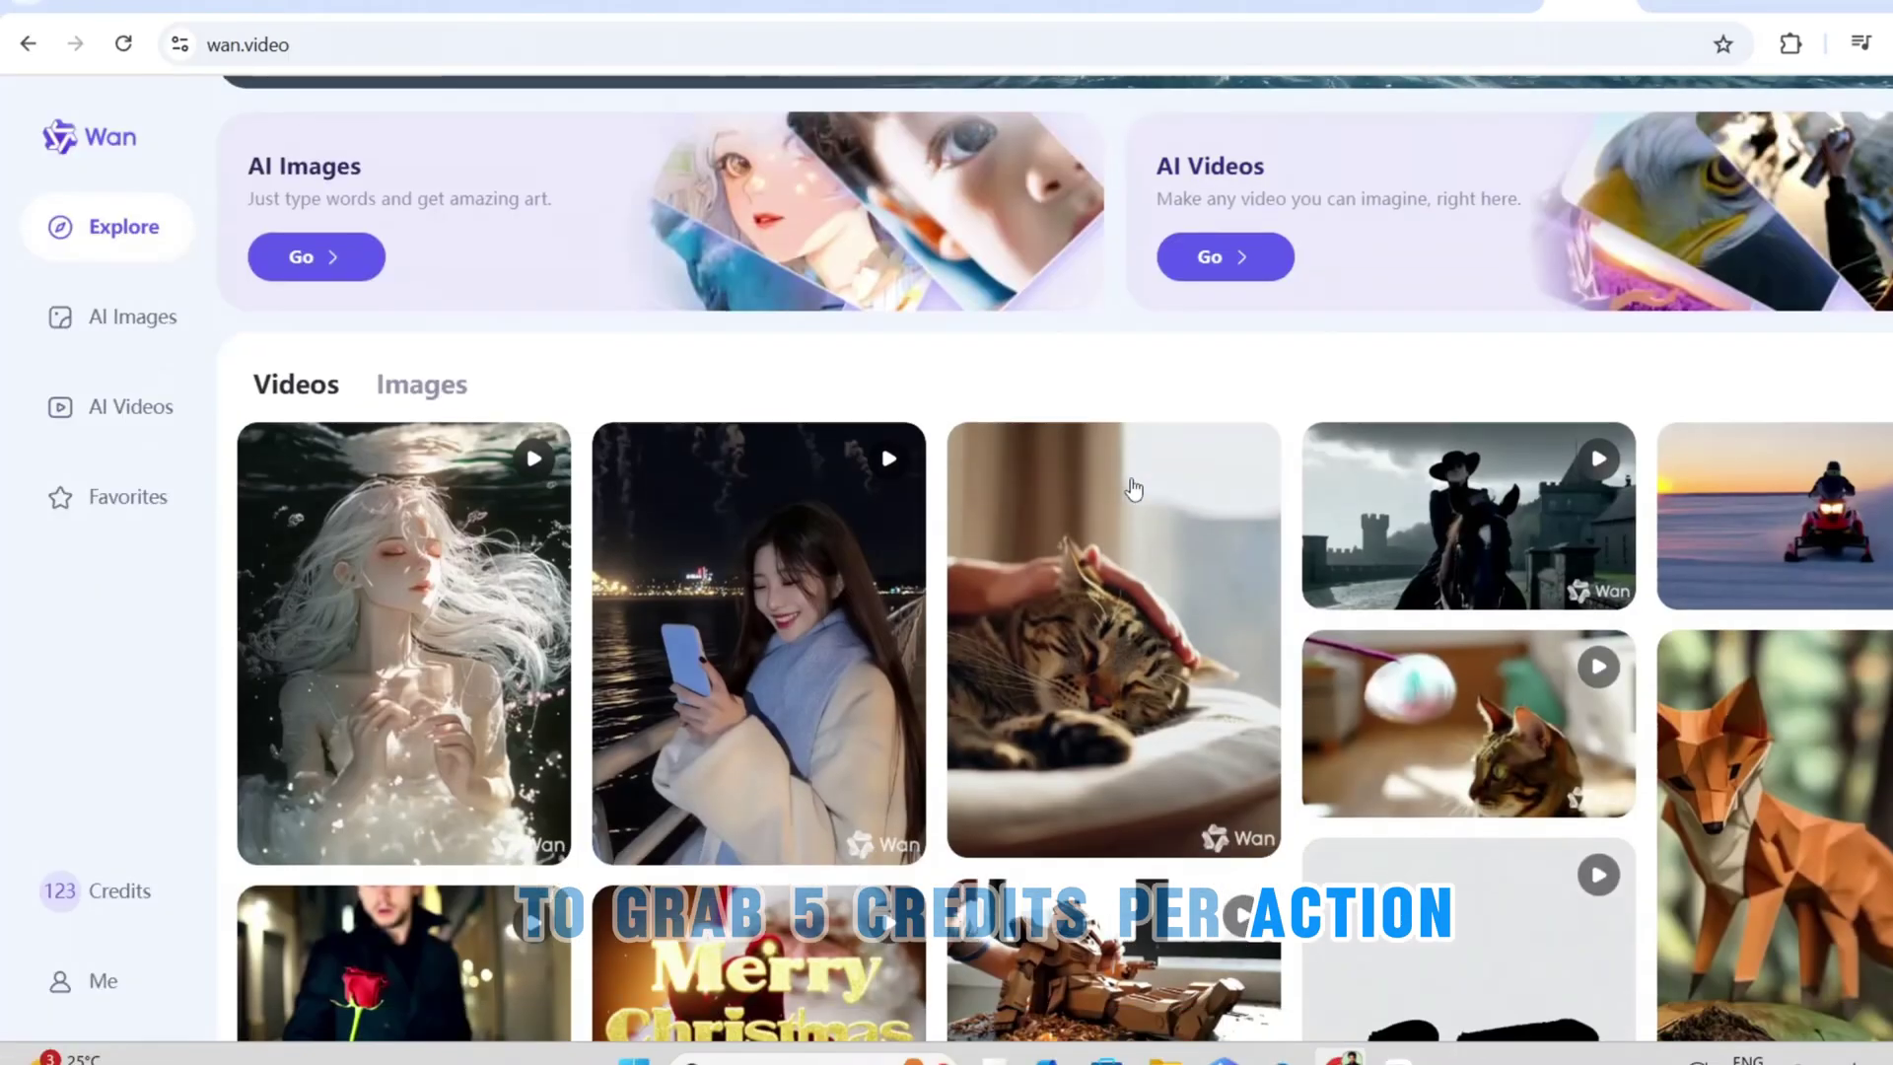
# - Scroll the Explore Videos grid and open the lakeside woman-with-parasol video to see its prompt
pyautogui.scroll(-10, 1060, 610)
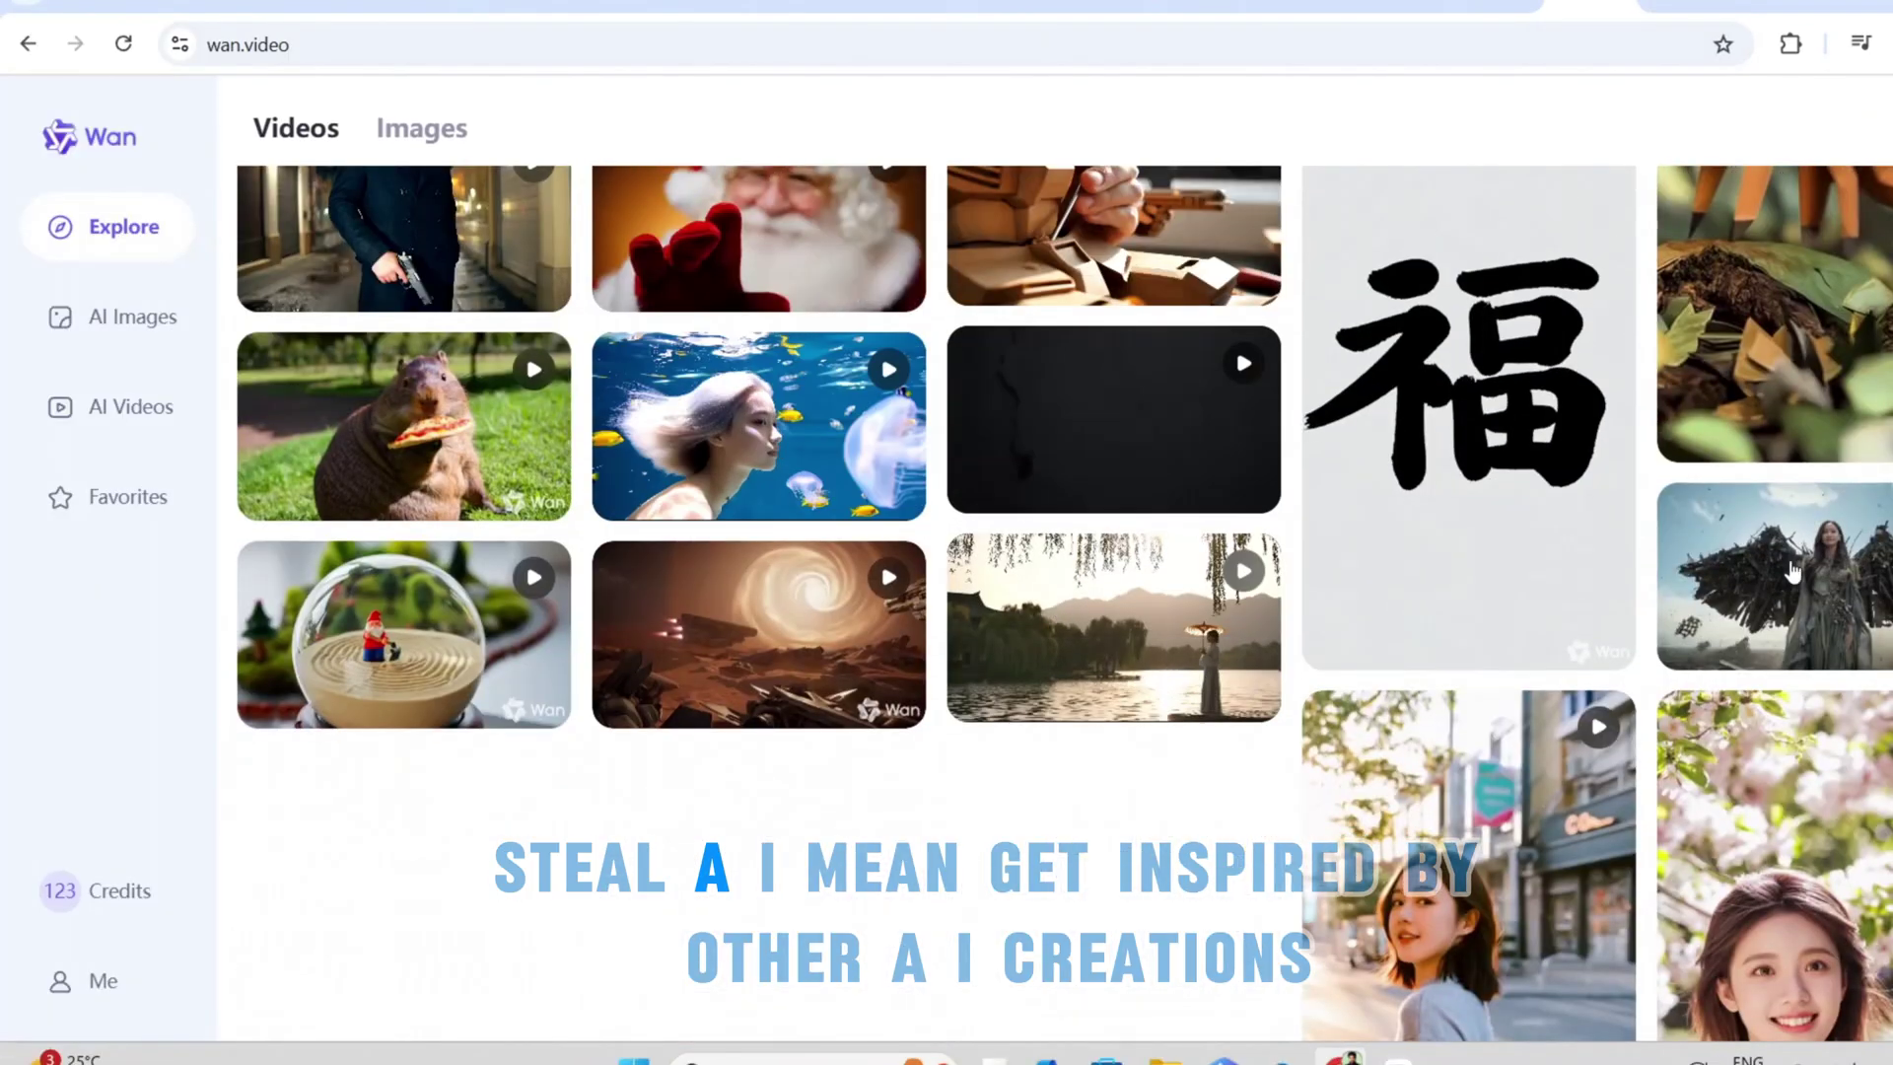
pyautogui.click(1060, 609)
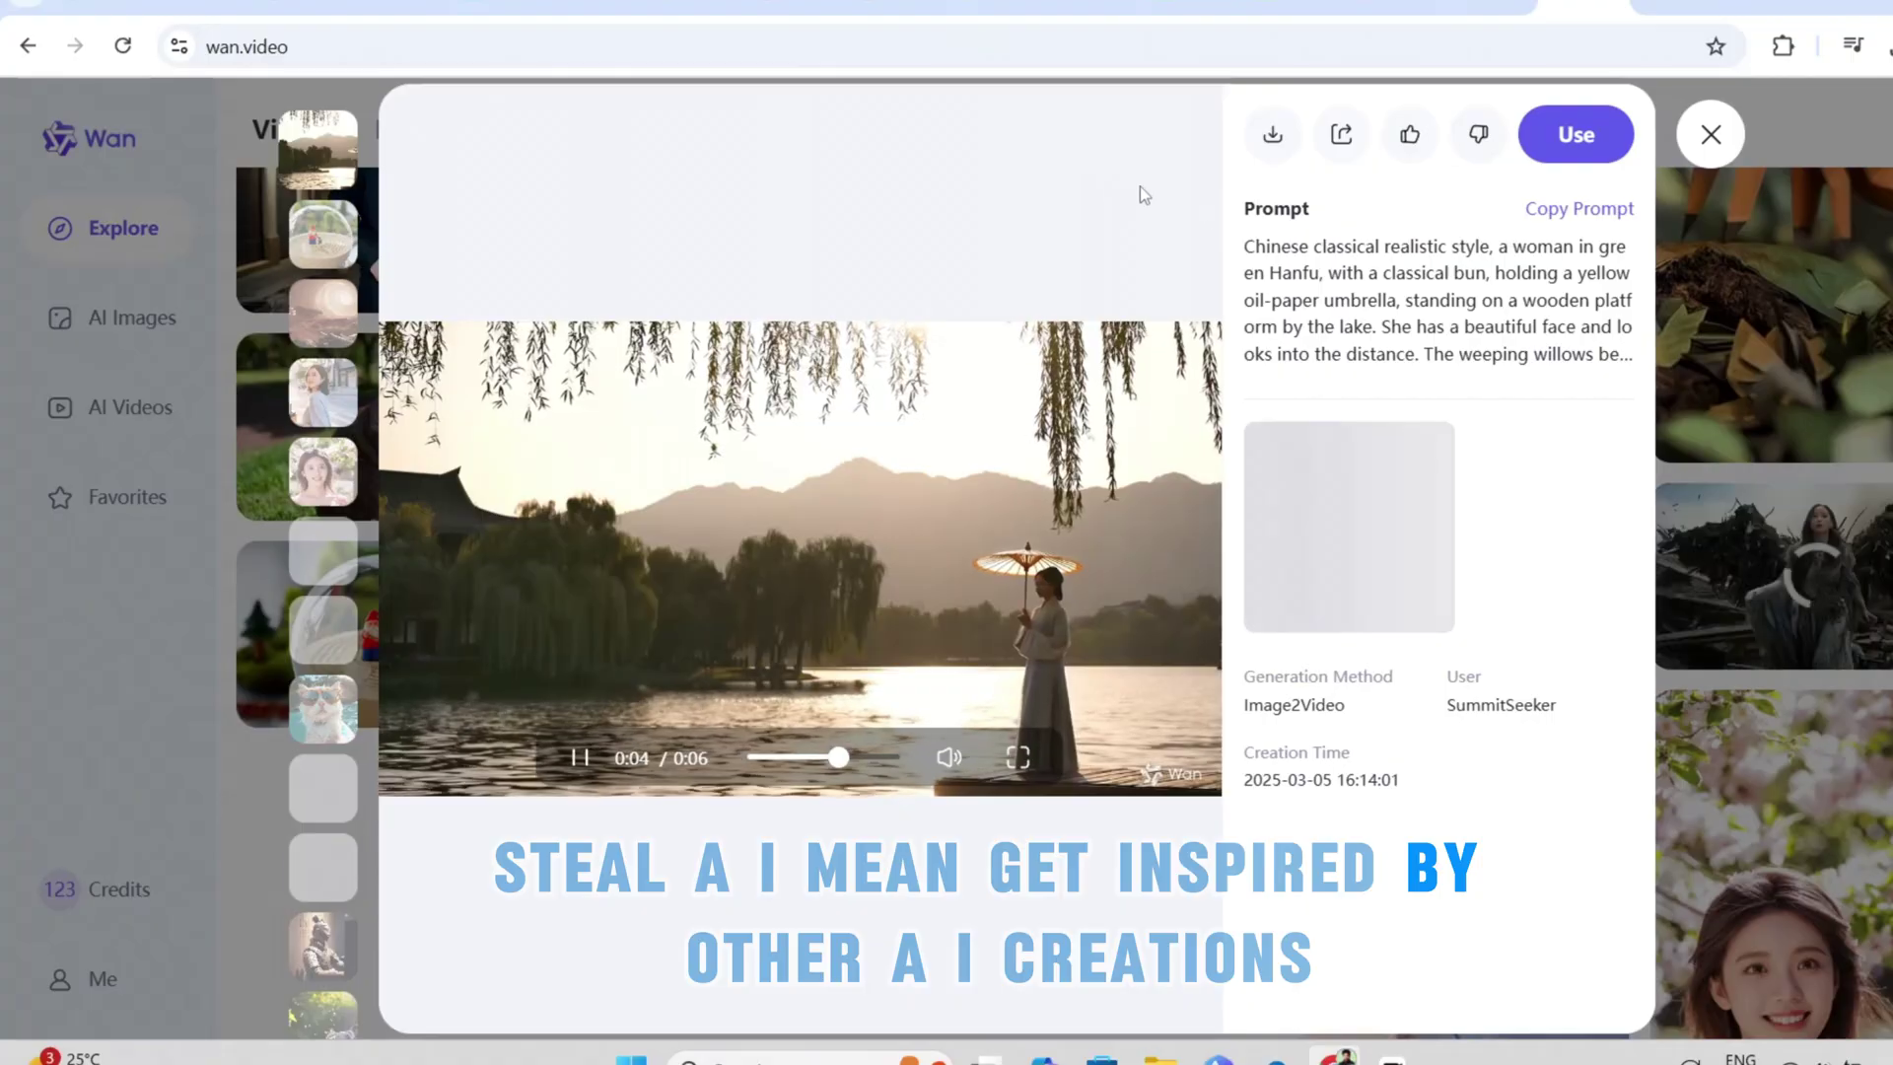